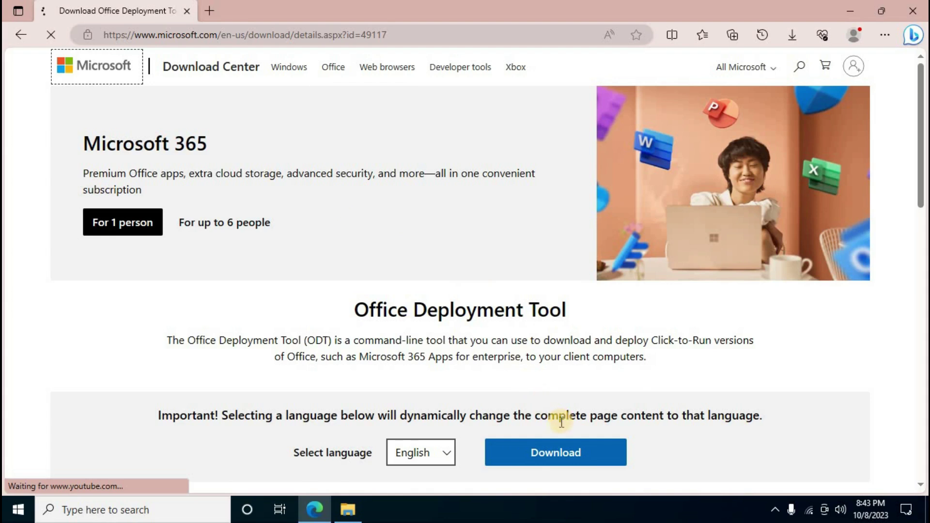
Step: Download the Office Deployment Tool in English from the Microsoft Download Center
{"action": "left_click", "coordinate": [547, 456]}
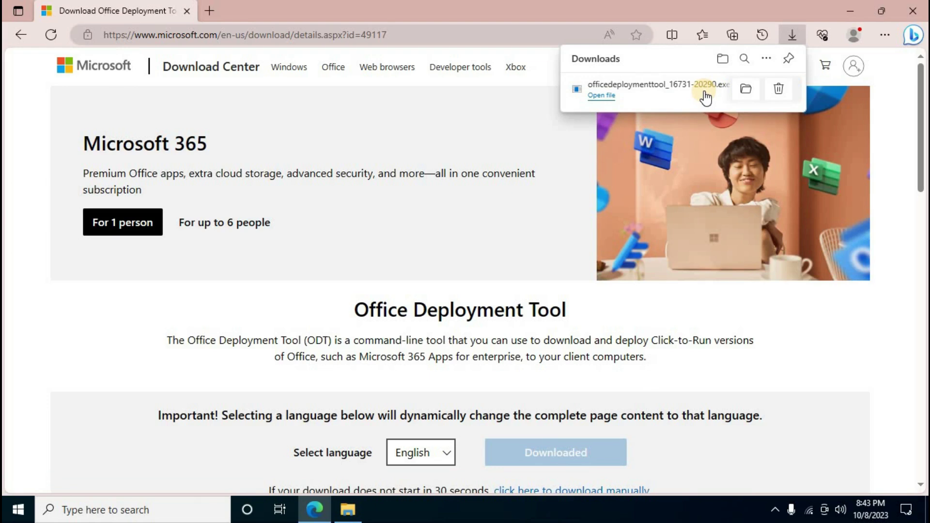
Step: In a new browser tab, search Google for "office customization tool" and open the Microsoft 365 Apps admin center deployment settings page
{"action": "left_click", "coordinate": [211, 16]}
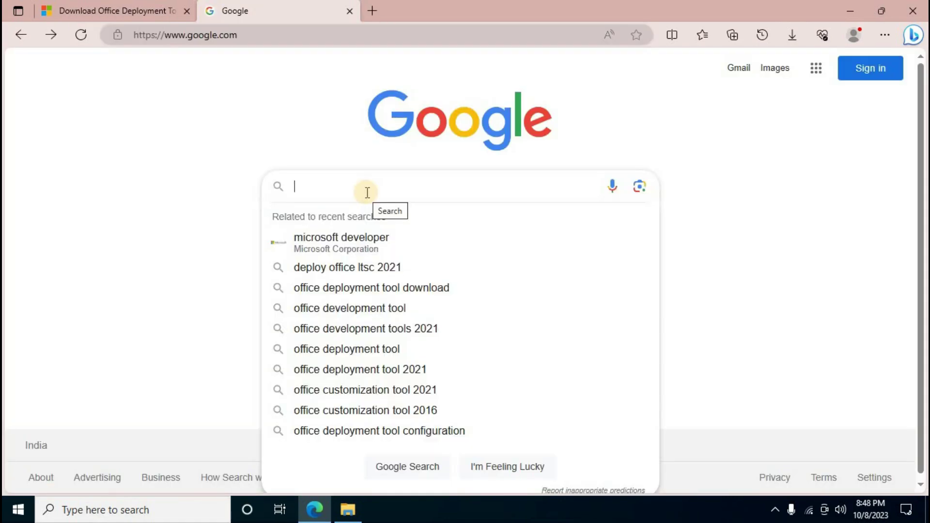
{"action": "type", "text": "of"}
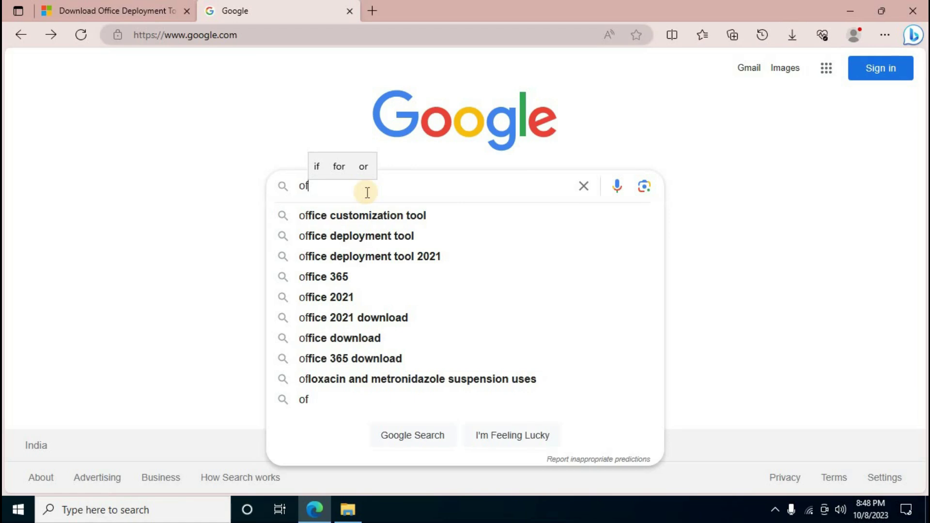
{"action": "key", "text": "Down"}
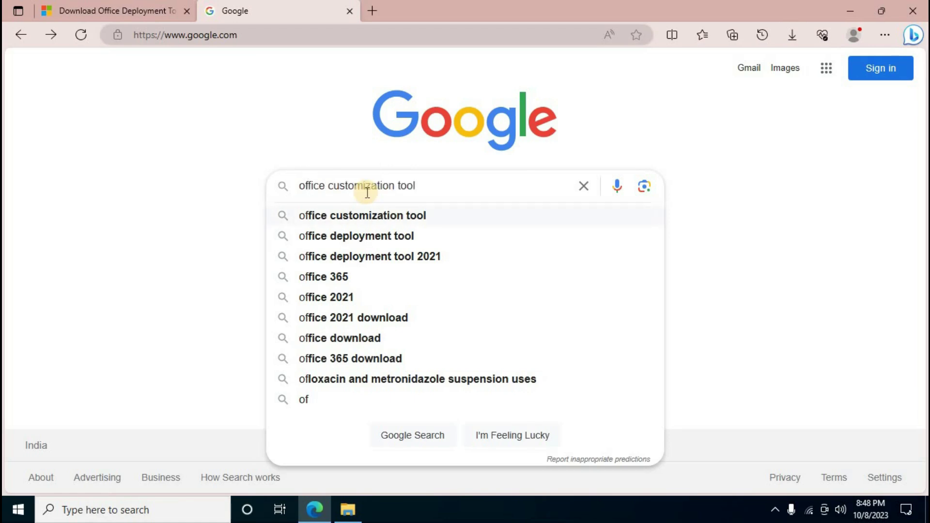
{"action": "key", "text": "Return"}
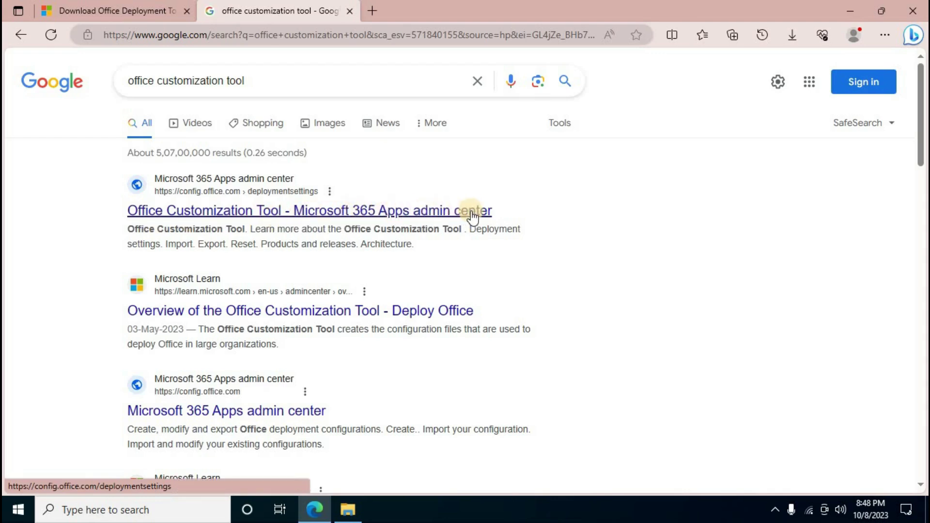
{"action": "left_click", "coordinate": [276, 213]}
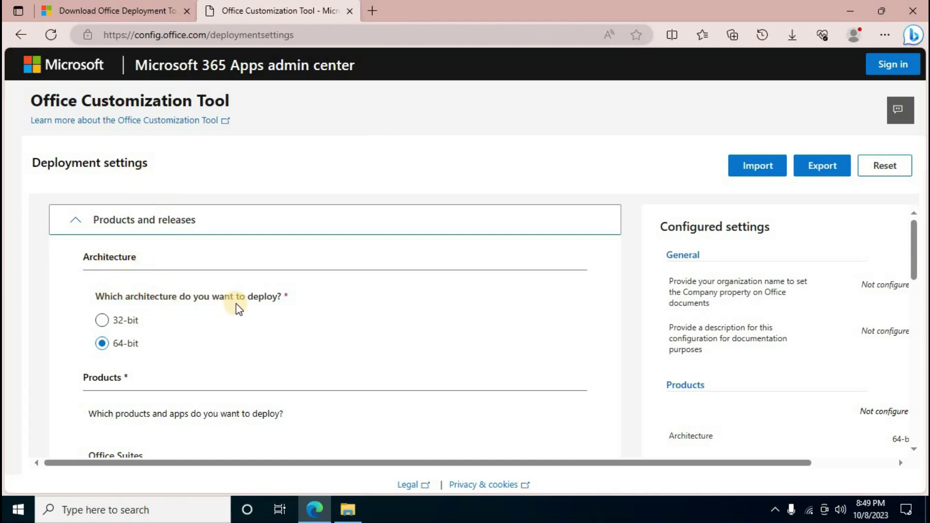
Step: Check the PC's system type in the Windows System Information app, then close it to return to the deployment settings
{"action": "scroll", "coordinate": [223, 298], "scroll_direction": "down", "scroll_amount": 1}
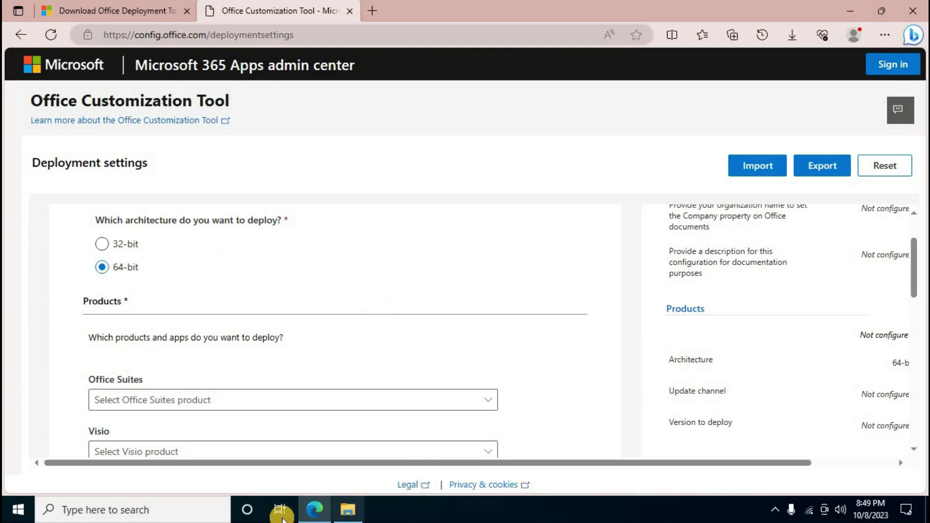
{"action": "left_click", "coordinate": [177, 517]}
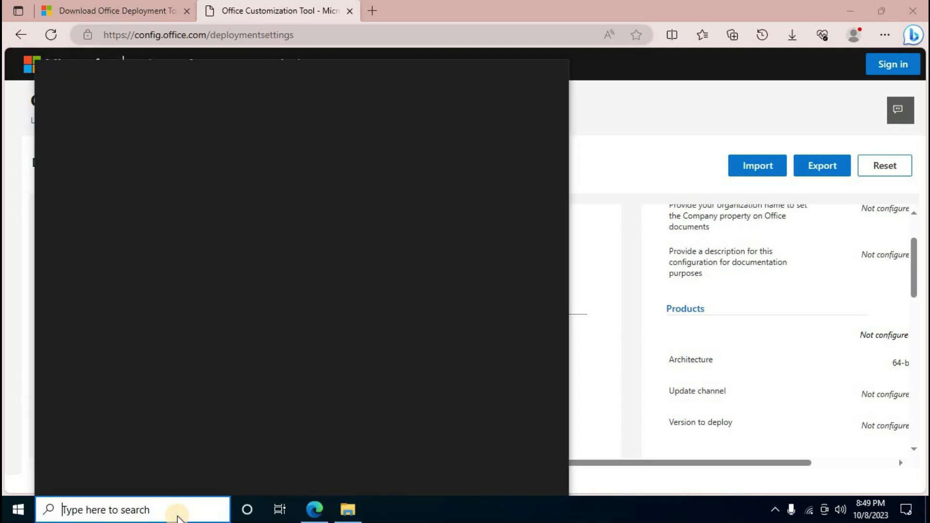
{"action": "type", "text": "s"}
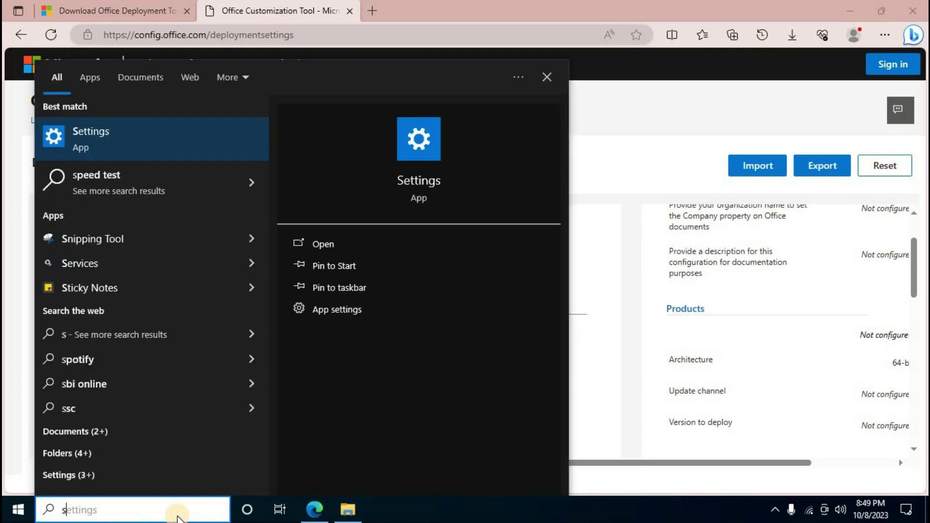
{"action": "type", "text": "y"}
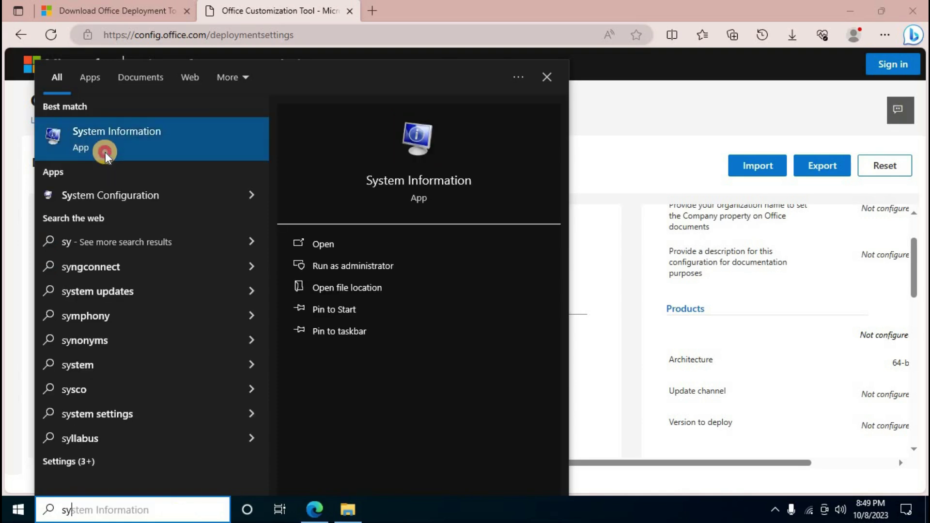
{"action": "left_click", "coordinate": [105, 152]}
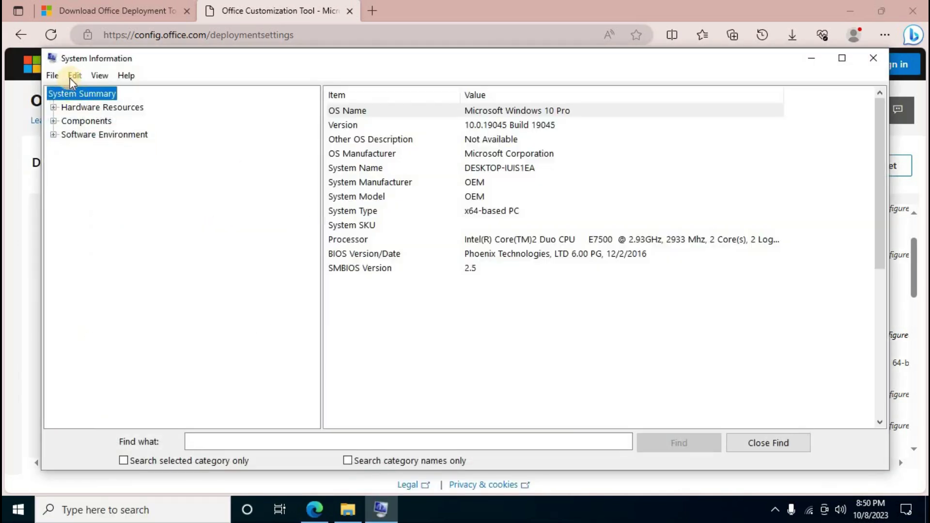
{"action": "left_click_drag", "start_coordinate": [217, 58], "coordinate": [219, 66]}
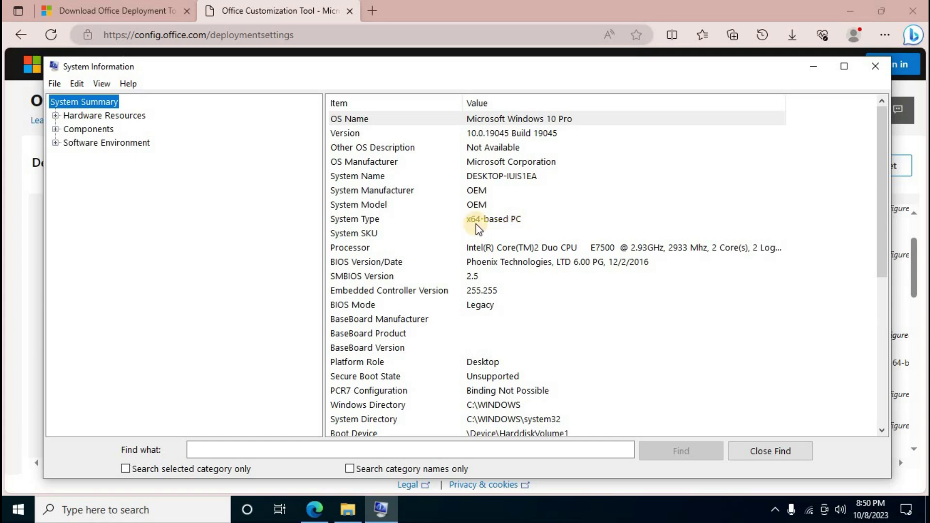
{"action": "left_click", "coordinate": [877, 71]}
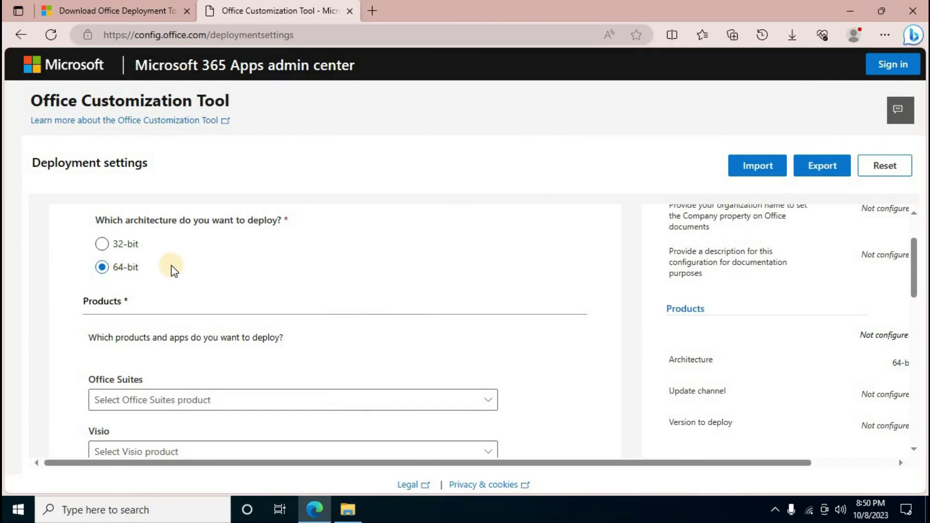
Step: Choose Office Professional Plus 2019 - Volume License as the Office suite to deploy
{"action": "scroll", "coordinate": [174, 270], "scroll_direction": "down", "scroll_amount": 3}
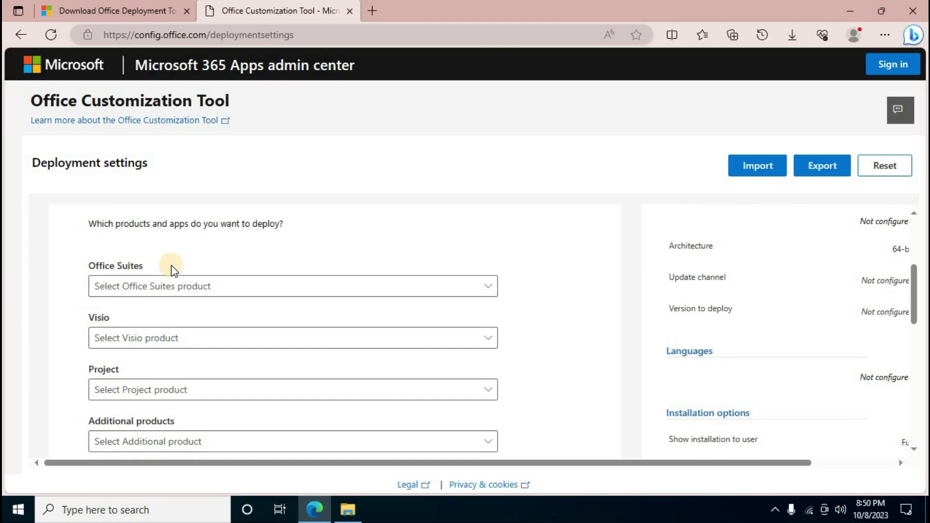
{"action": "scroll", "coordinate": [173, 269], "scroll_direction": "up", "scroll_amount": 1}
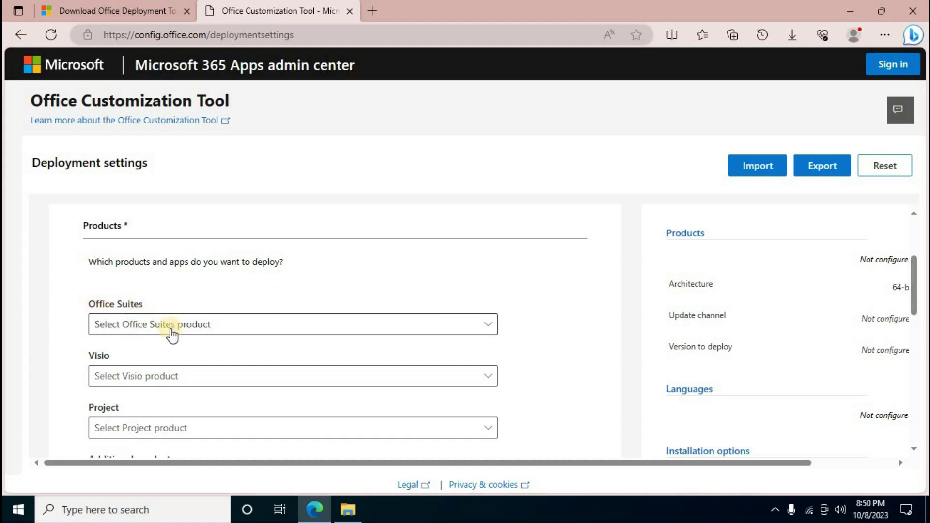
{"action": "left_click", "coordinate": [488, 324]}
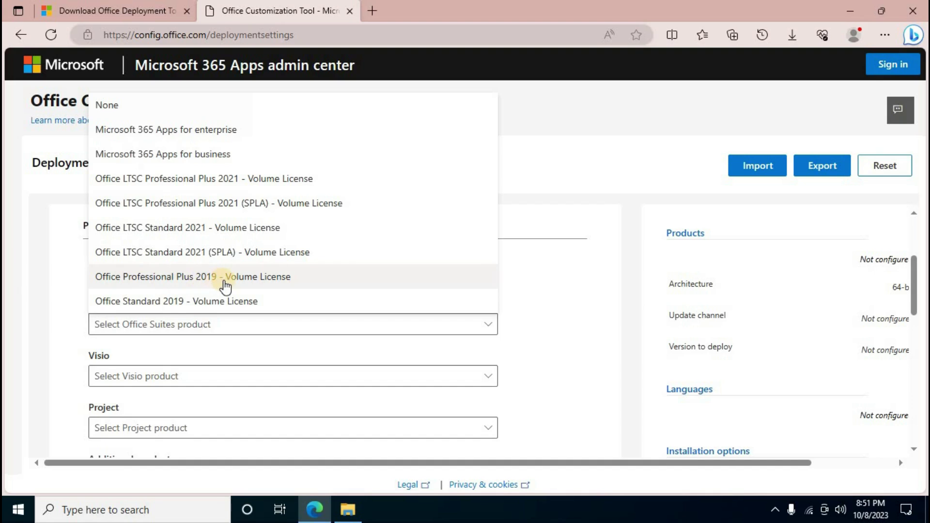
{"action": "left_click", "coordinate": [283, 287]}
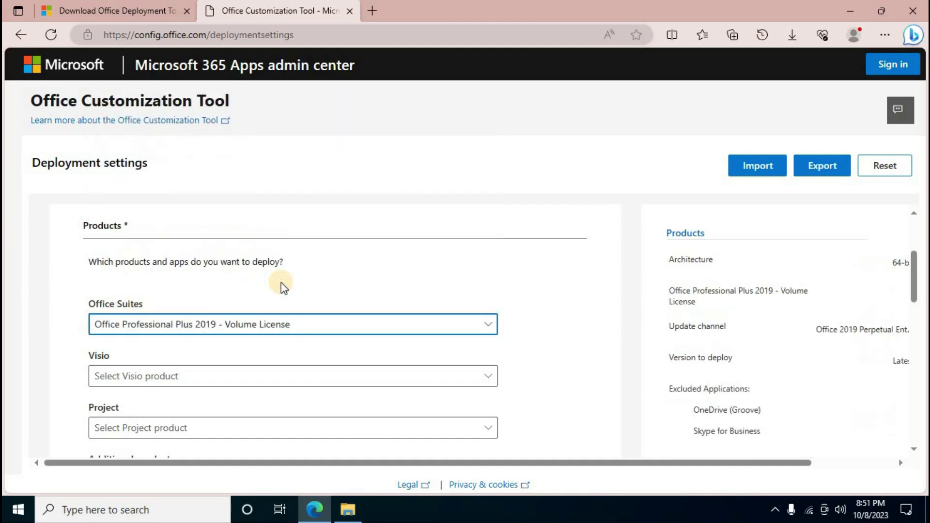
Step: Exclude OneDrive Desktop and Publisher from the deployed apps and continue to the language settings
{"action": "scroll", "coordinate": [281, 283], "scroll_direction": "down", "scroll_amount": 2}
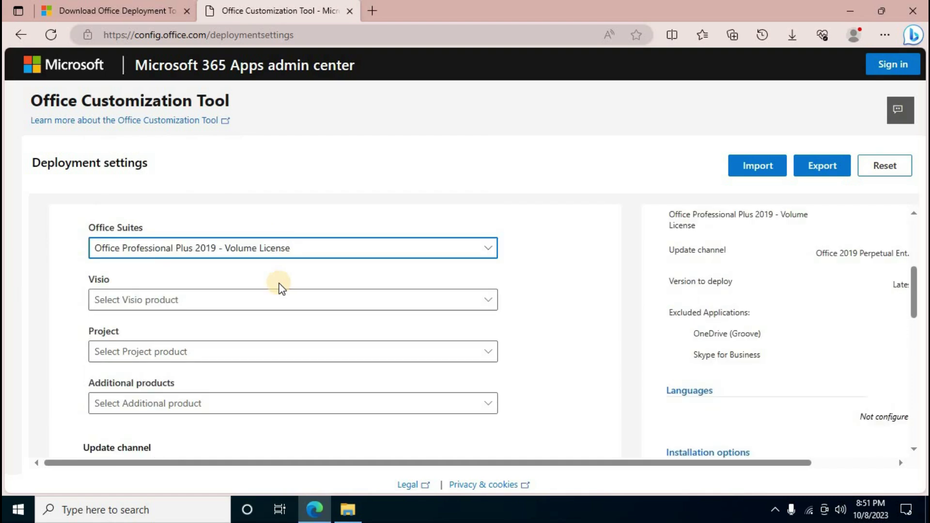
{"action": "scroll", "coordinate": [281, 286], "scroll_direction": "down", "scroll_amount": 6}
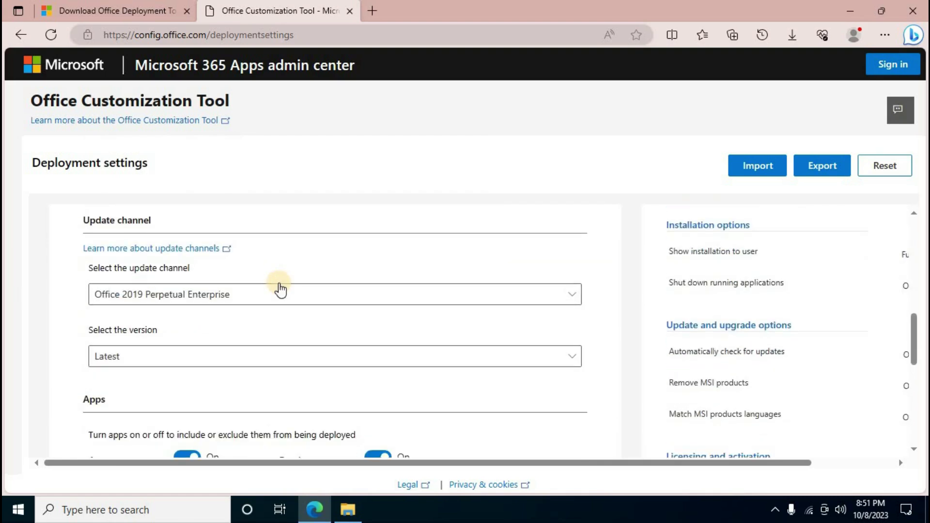
{"action": "scroll", "coordinate": [280, 290], "scroll_direction": "down", "scroll_amount": 4}
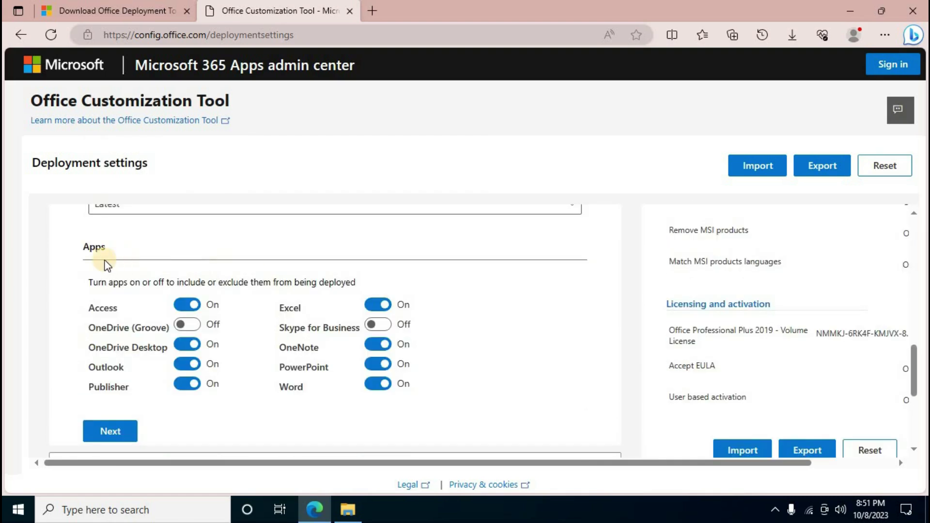
{"action": "left_click", "coordinate": [180, 345]}
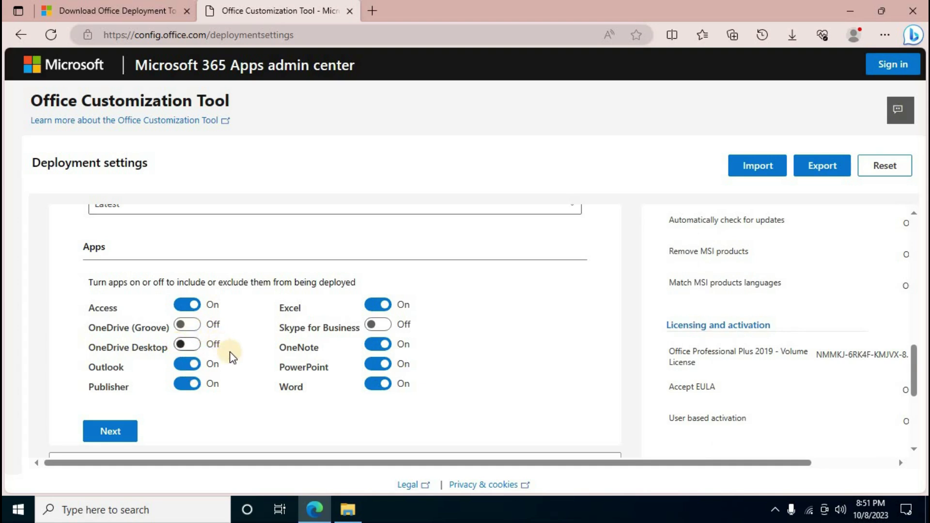
{"action": "left_click", "coordinate": [172, 386]}
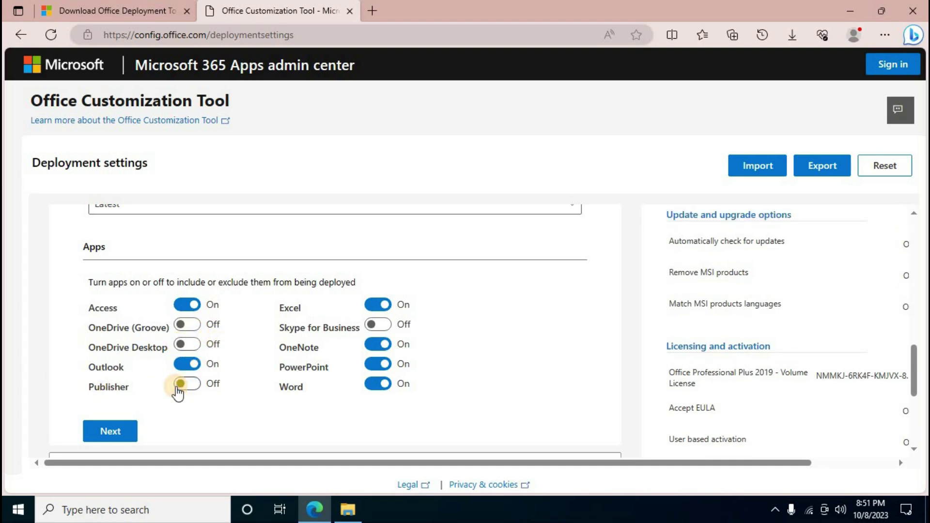
{"action": "left_click", "coordinate": [199, 331]}
{"action": "left_click", "coordinate": [180, 326]}
{"action": "scroll", "coordinate": [221, 388], "scroll_direction": "down", "scroll_amount": 2}
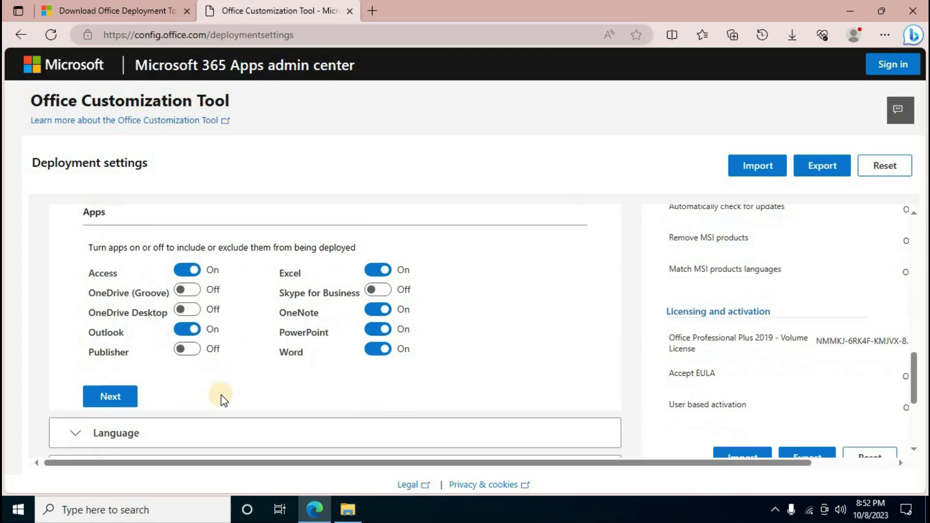
{"action": "left_click", "coordinate": [112, 356]}
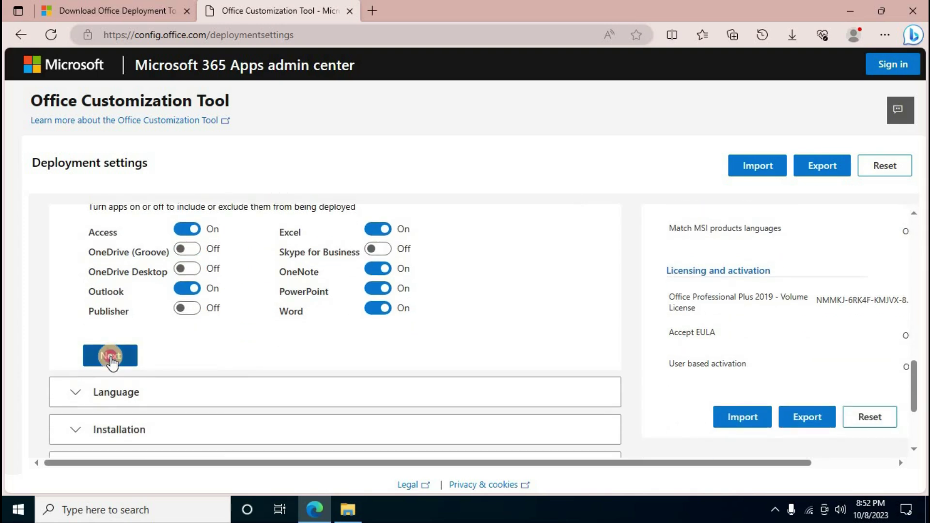
Step: Set the primary language to English (United States) and continue to the installation settings
{"action": "scroll", "coordinate": [228, 357], "scroll_direction": "down", "scroll_amount": 1}
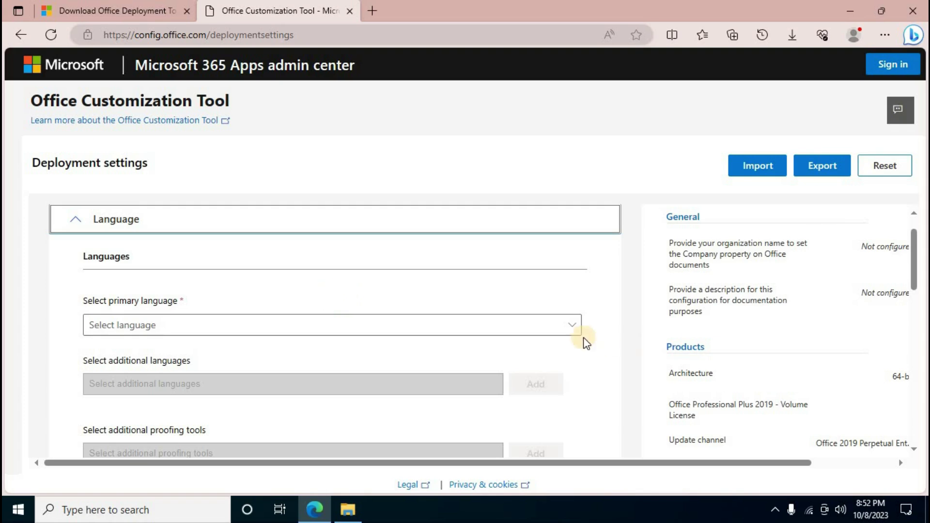
{"action": "left_click", "coordinate": [571, 327]}
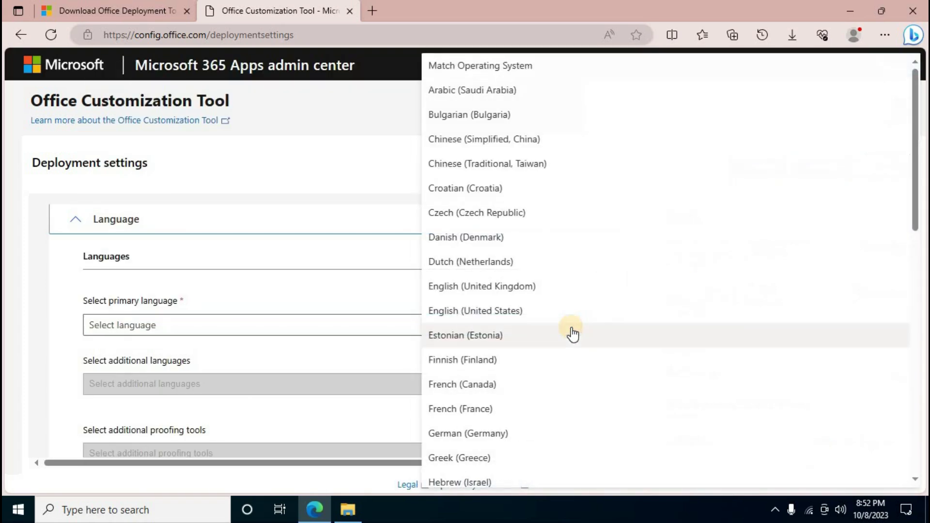
{"action": "left_click", "coordinate": [487, 315]}
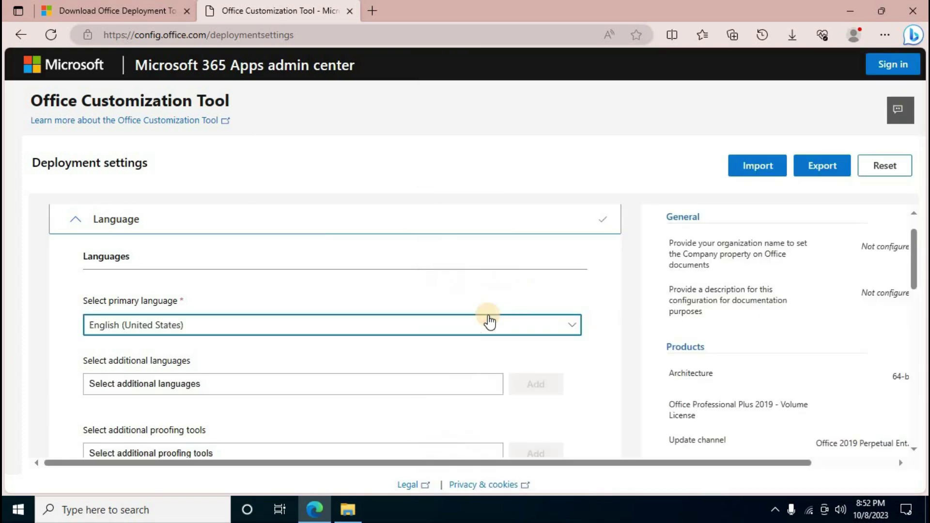
{"action": "scroll", "coordinate": [260, 376], "scroll_direction": "down", "scroll_amount": 2}
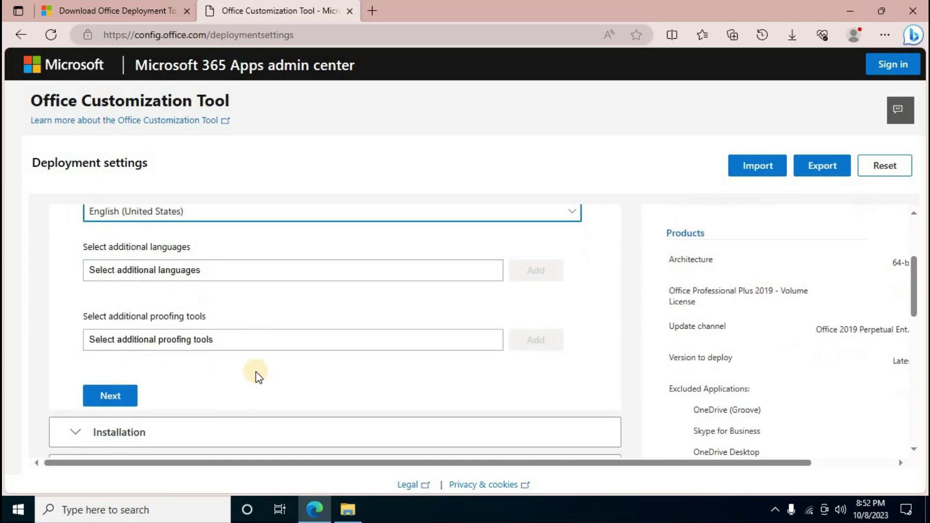
{"action": "scroll", "coordinate": [92, 373], "scroll_direction": "down", "scroll_amount": 1}
{"action": "left_click", "coordinate": [107, 358]}
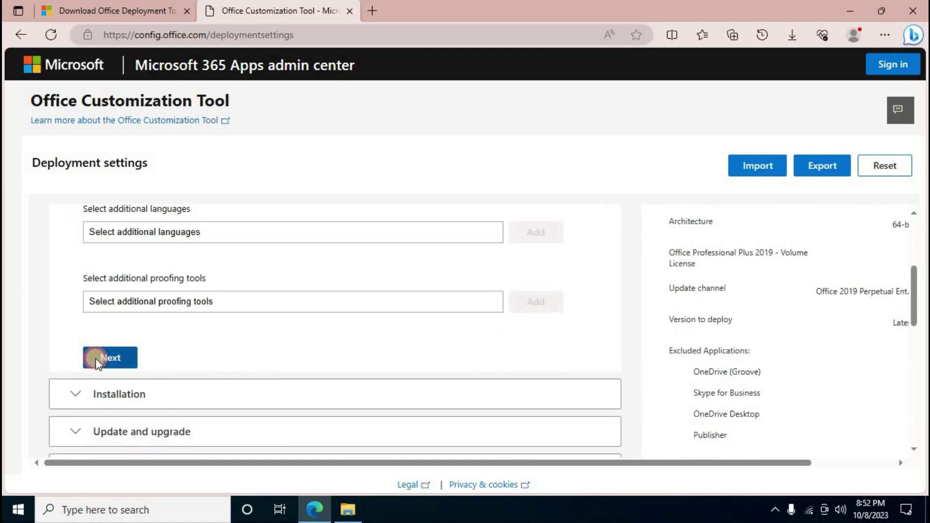
Step: Accept the default installation options with the Office Content Delivery Network as source, and continue to the update and upgrade settings
{"action": "scroll", "coordinate": [205, 361], "scroll_direction": "down", "scroll_amount": 4}
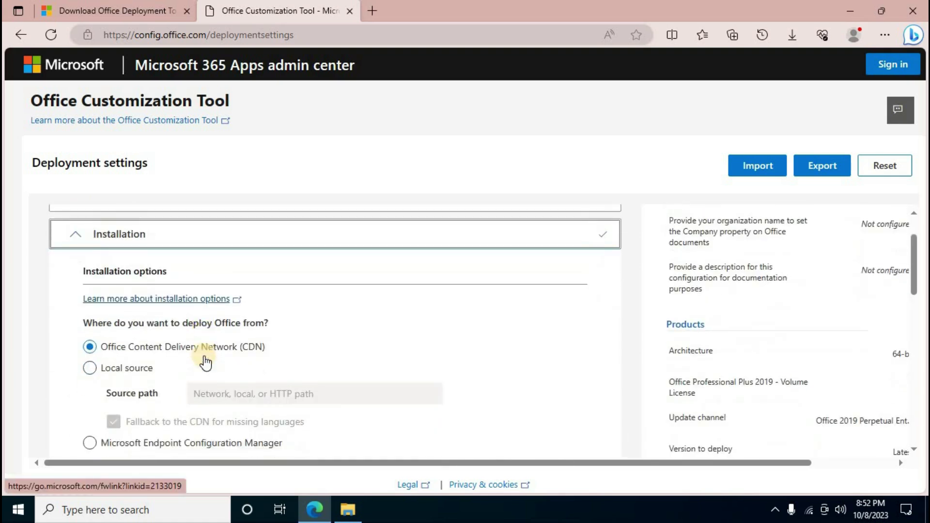
{"action": "scroll", "coordinate": [205, 356], "scroll_direction": "down", "scroll_amount": 2}
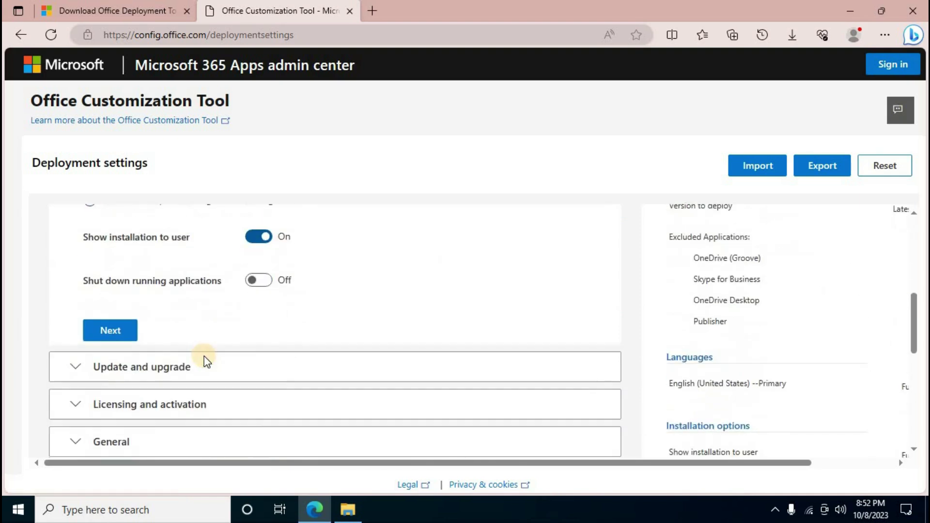
{"action": "left_click", "coordinate": [119, 376]}
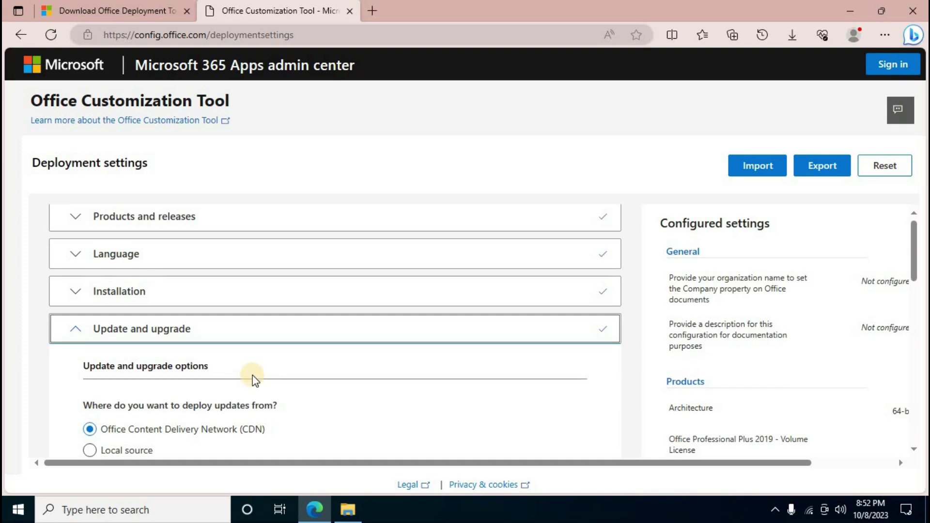
Step: Accept the default update and upgrade options, including uninstalling MSI versions of Office, and continue to licensing and activation
{"action": "scroll", "coordinate": [252, 383], "scroll_direction": "down", "scroll_amount": 5}
{"action": "scroll", "coordinate": [253, 381], "scroll_direction": "down", "scroll_amount": 2}
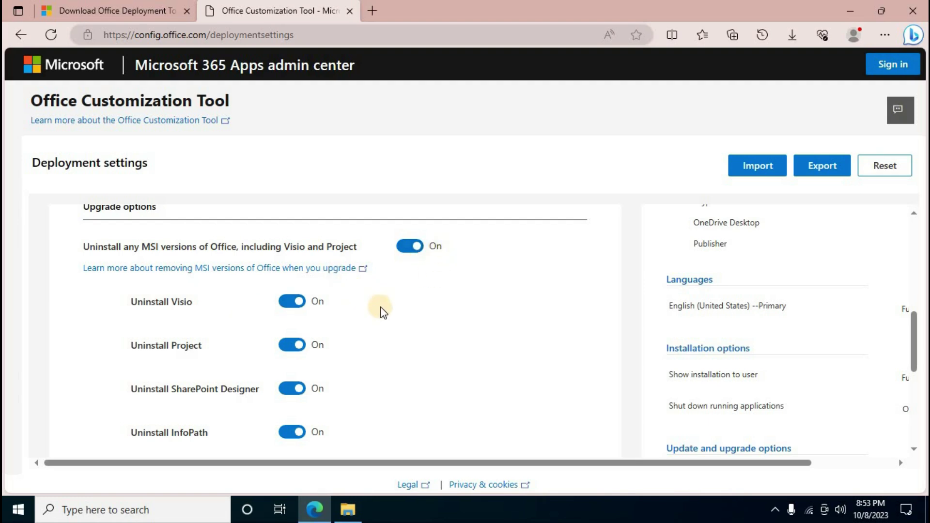
{"action": "scroll", "coordinate": [380, 310], "scroll_direction": "down", "scroll_amount": 4}
{"action": "left_click", "coordinate": [116, 355]}
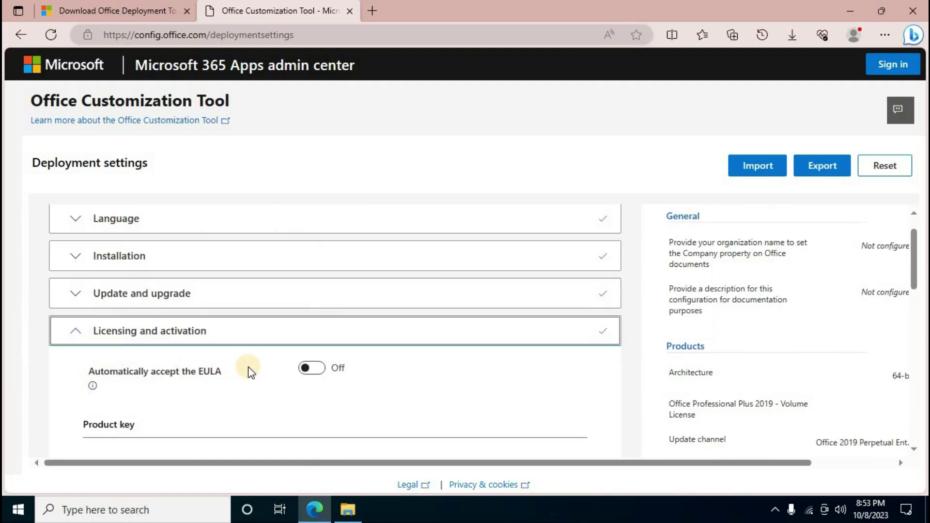
Step: Check the Office Professional Plus 2019 product key against Microsoft's GVLK list at learn.microsoft.com/en-us/deployoffice/vlactivation/gvlks and return to the Office Customization Tool
{"action": "scroll", "coordinate": [248, 372], "scroll_direction": "down", "scroll_amount": 4}
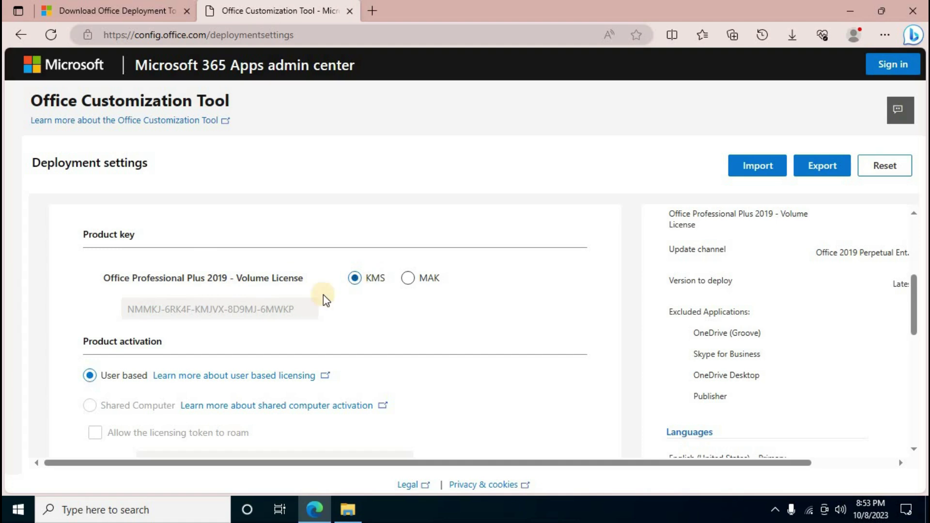
{"action": "left_click", "coordinate": [374, 10]}
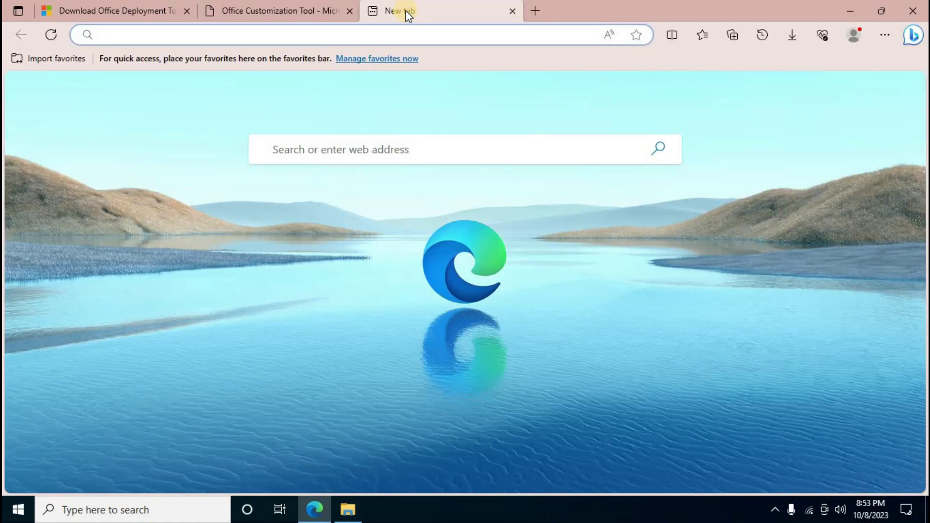
{"action": "type", "text": "https://learn.microsoft.com/en-us/deployoffice/vlactivation/gvlks?source=recommendations"}
{"action": "key", "text": "Return"}
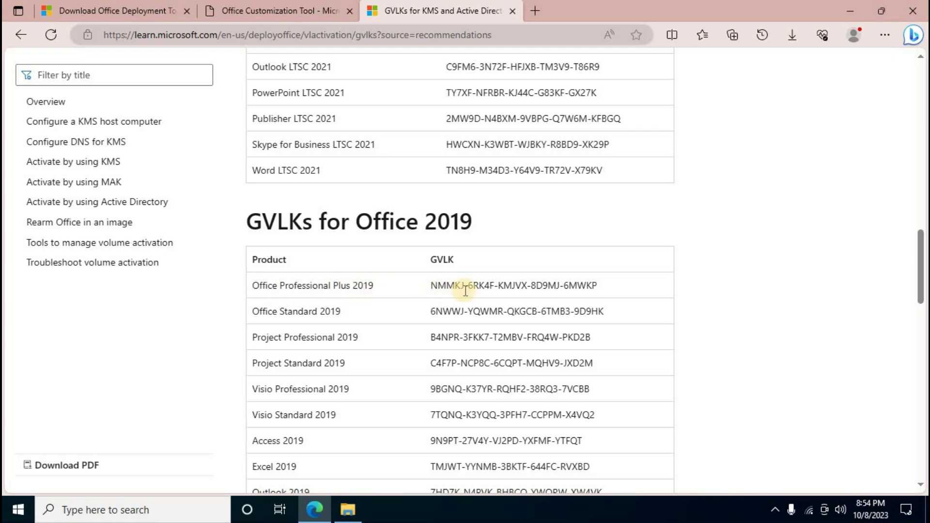
{"action": "left_click", "coordinate": [262, 10]}
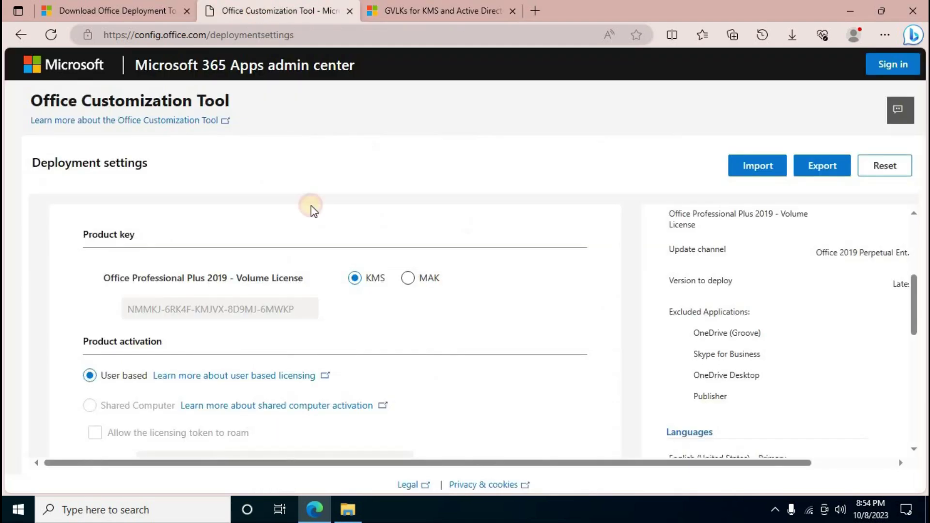
Step: Accept the default KMS licensing and user-based activation, leave the general settings blank, and continue to the application preferences
{"action": "scroll", "coordinate": [209, 330], "scroll_direction": "down", "scroll_amount": 4}
{"action": "left_click", "coordinate": [114, 339]}
{"action": "scroll", "coordinate": [141, 346], "scroll_direction": "down", "scroll_amount": 4}
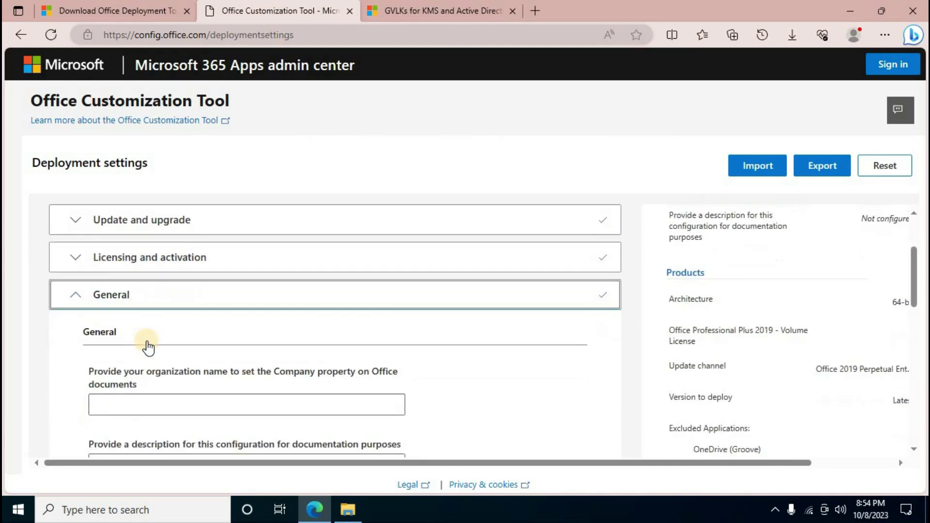
{"action": "scroll", "coordinate": [148, 341], "scroll_direction": "down", "scroll_amount": 2}
{"action": "left_click", "coordinate": [103, 325]}
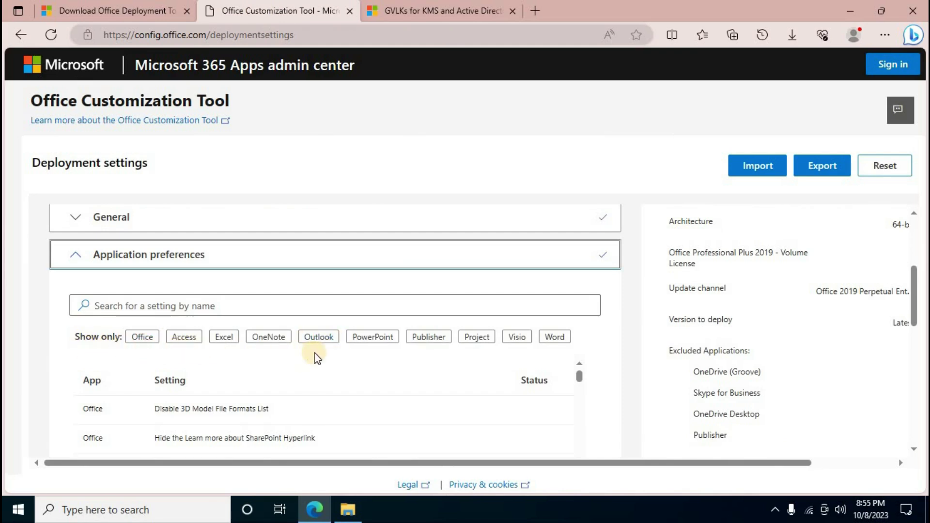
Step: Leave the application preferences at their defaults and finish the deployment settings
{"action": "scroll", "coordinate": [368, 350], "scroll_direction": "down", "scroll_amount": 5}
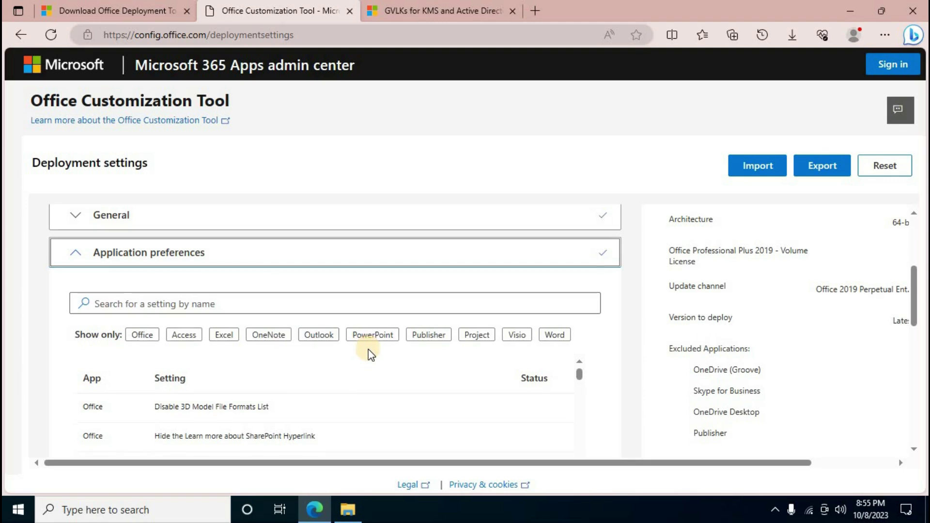
{"action": "scroll", "coordinate": [368, 350], "scroll_direction": "down", "scroll_amount": 4}
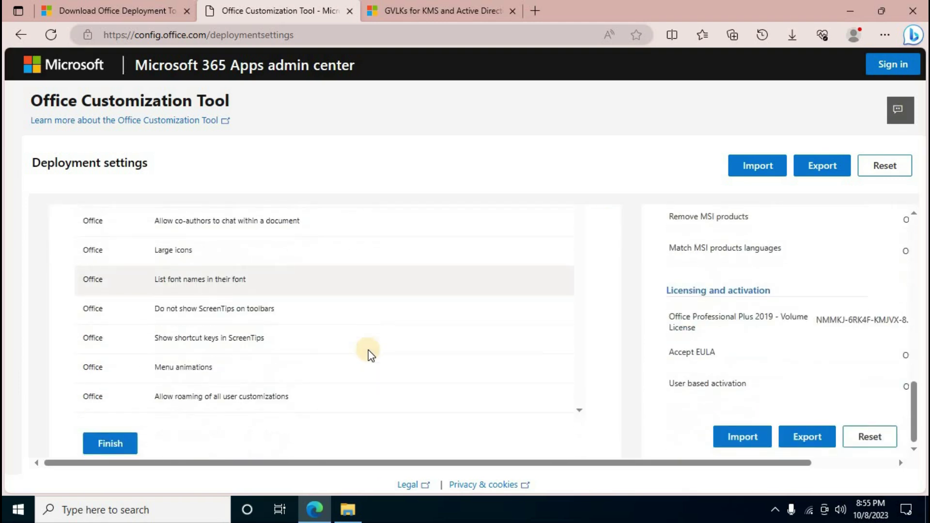
{"action": "left_click", "coordinate": [118, 444]}
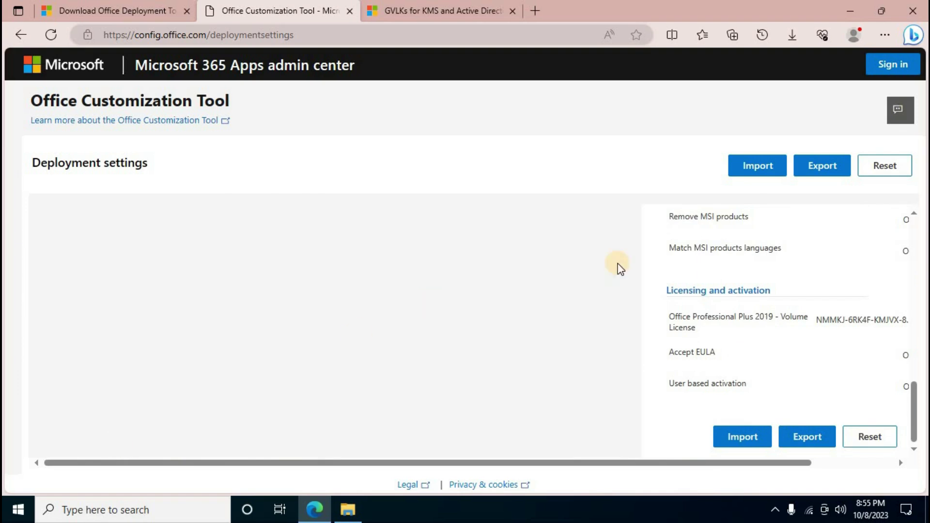
Step: Review the configured settings and start exporting the configuration, choosing Keep Current Settings for the default file format
{"action": "scroll", "coordinate": [815, 260], "scroll_direction": "up", "scroll_amount": 10}
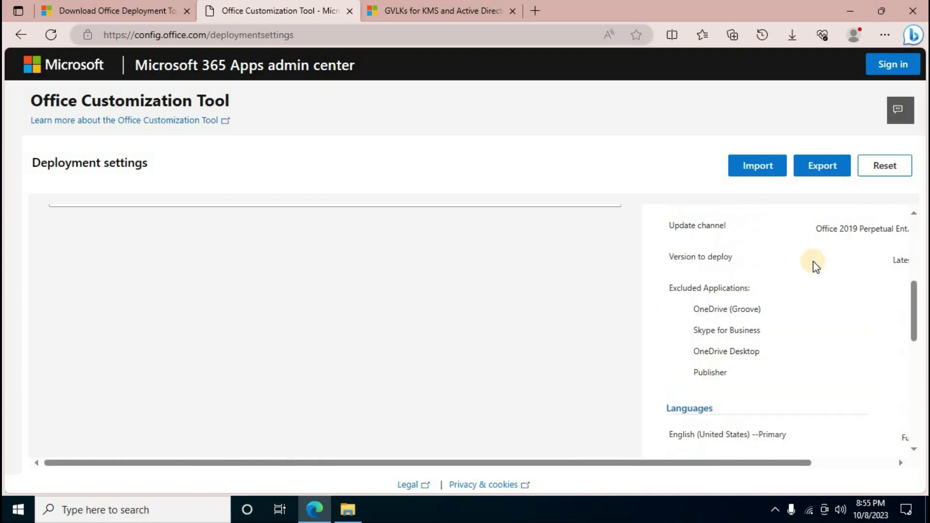
{"action": "scroll", "coordinate": [806, 260], "scroll_direction": "up", "scroll_amount": 1}
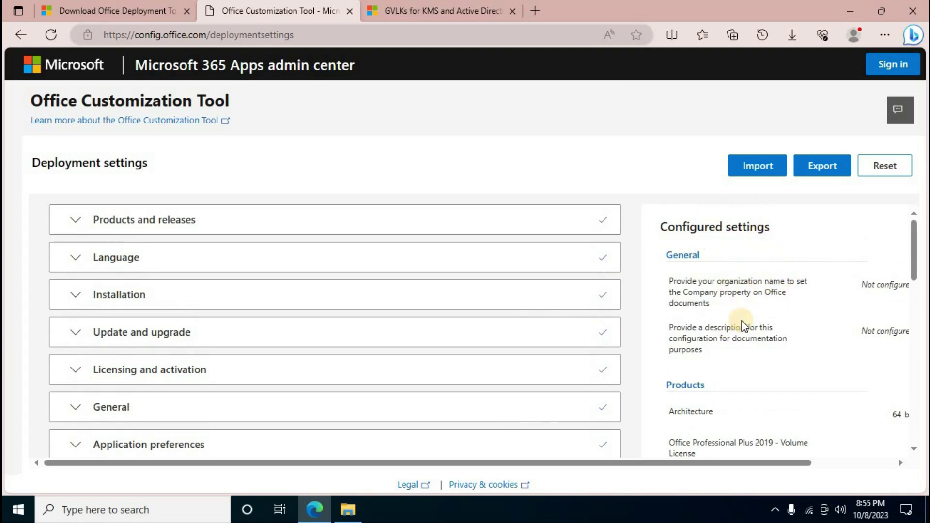
{"action": "scroll", "coordinate": [772, 296], "scroll_direction": "down", "scroll_amount": 10}
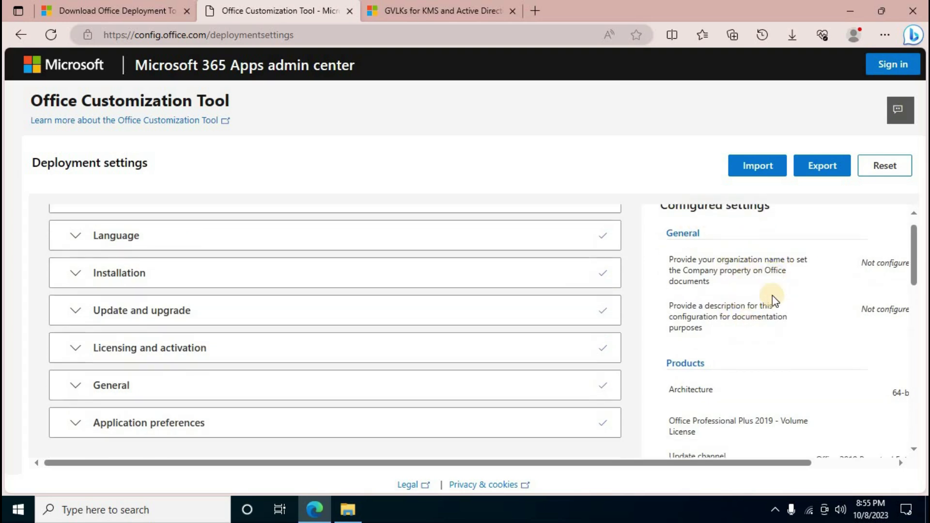
{"action": "scroll", "coordinate": [772, 295], "scroll_direction": "down", "scroll_amount": 5}
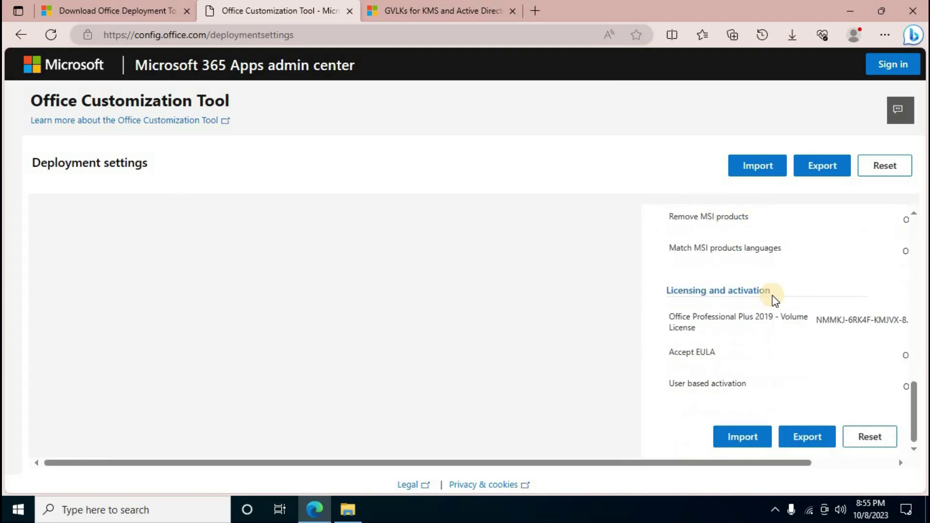
{"action": "left_click", "coordinate": [813, 439]}
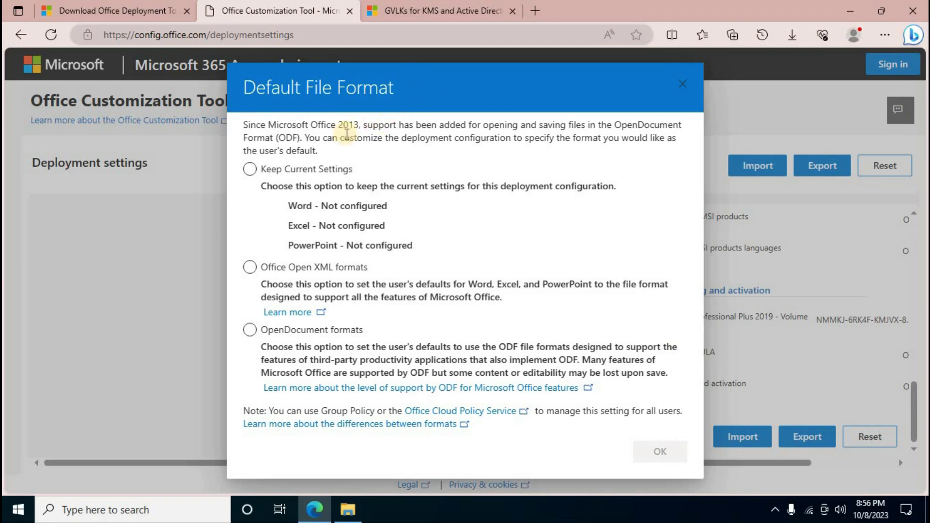
{"action": "left_click", "coordinate": [301, 170]}
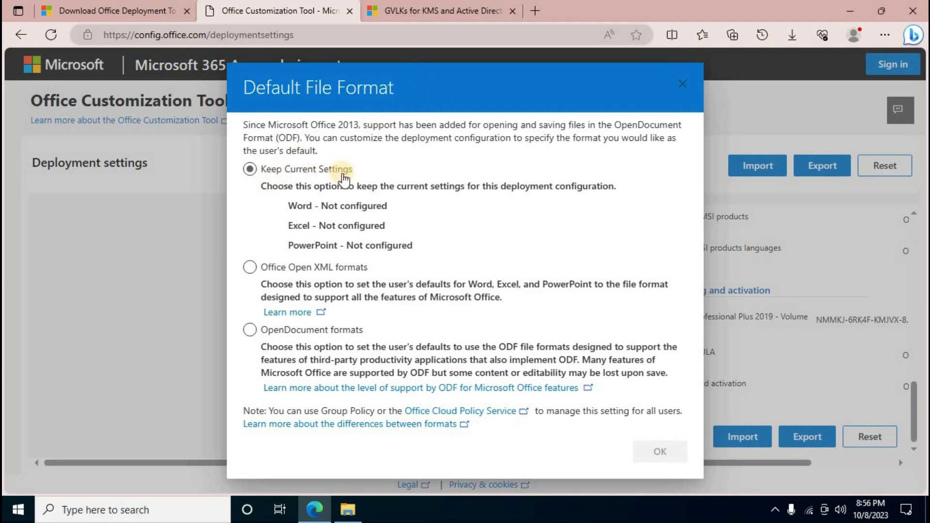
{"action": "left_click", "coordinate": [249, 169]}
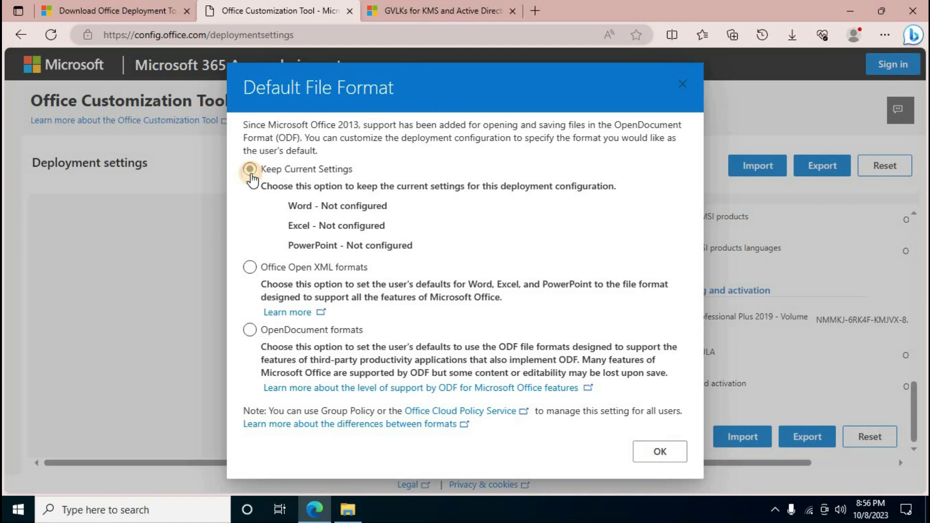
{"action": "left_click", "coordinate": [663, 454]}
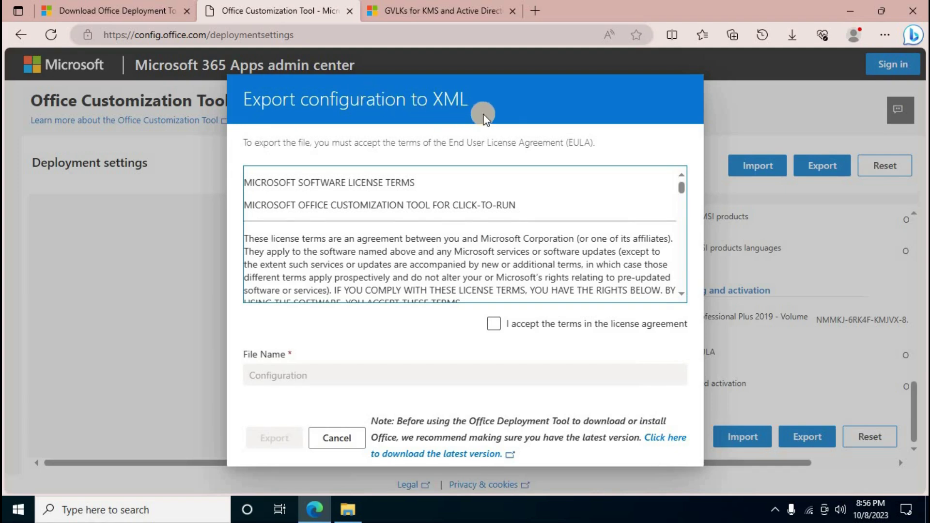
Step: Accept the license agreement, export the configuration under the file name Configuration, and keep the downloaded Configuration.xml
{"action": "left_click", "coordinate": [512, 332]}
{"action": "left_click", "coordinate": [494, 325]}
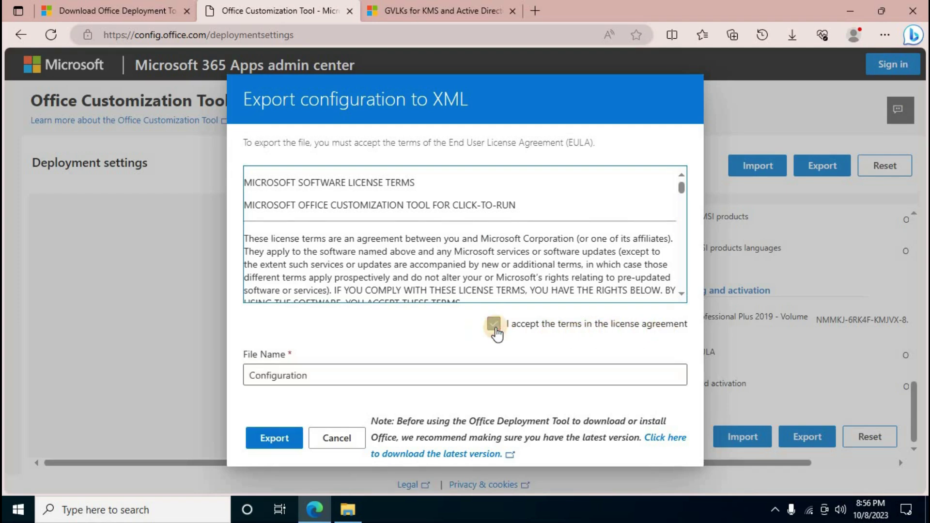
{"action": "left_click", "coordinate": [274, 439]}
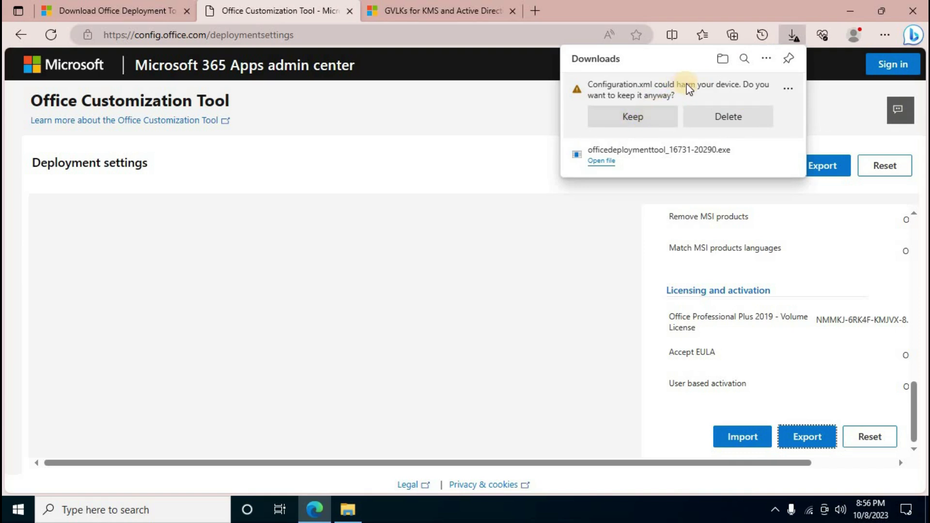
{"action": "left_click", "coordinate": [622, 122]}
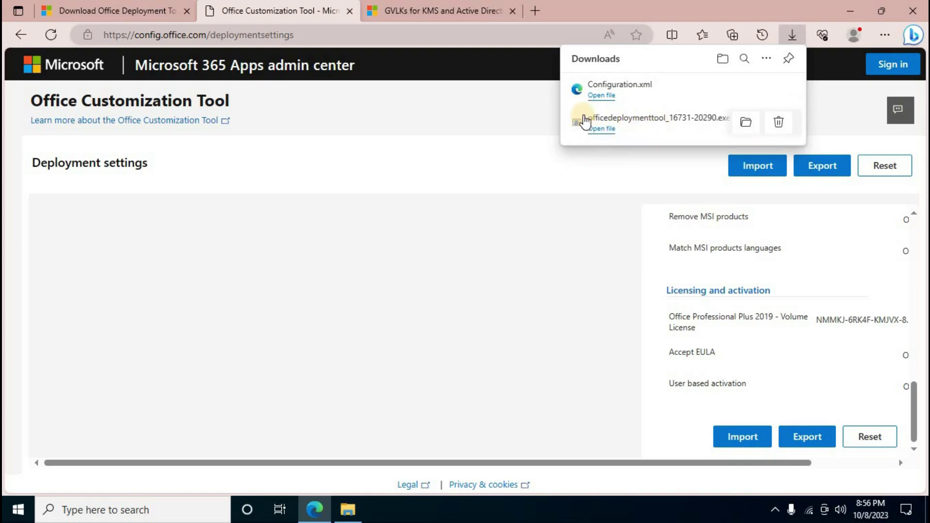
Step: Minimize the browser, switch to File Explorer and create a folder named "office 2019" in Downloads
{"action": "left_click", "coordinate": [846, 13]}
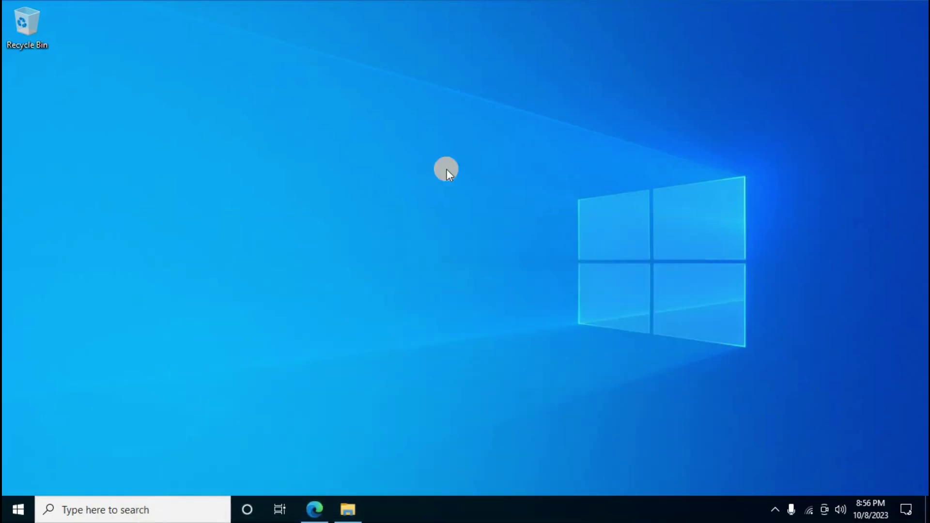
{"action": "left_click", "coordinate": [347, 509]}
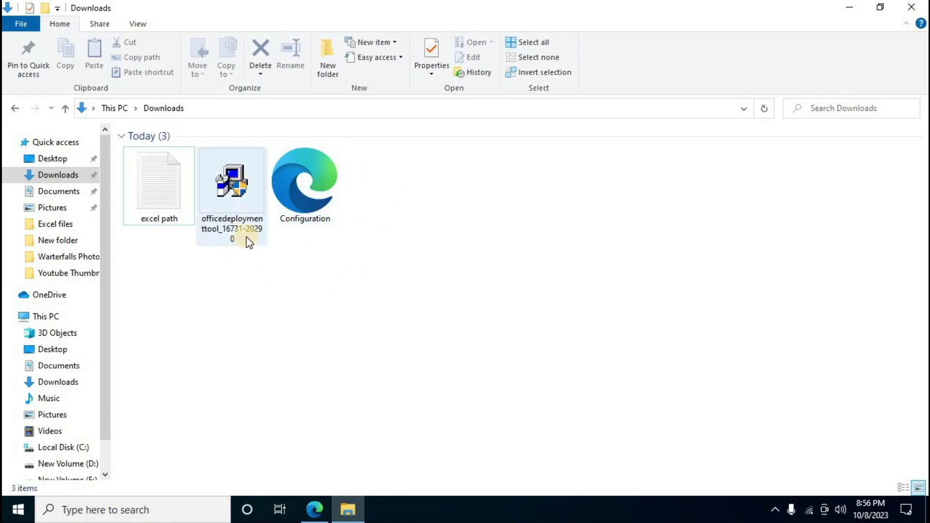
{"action": "right_click", "coordinate": [304, 312]}
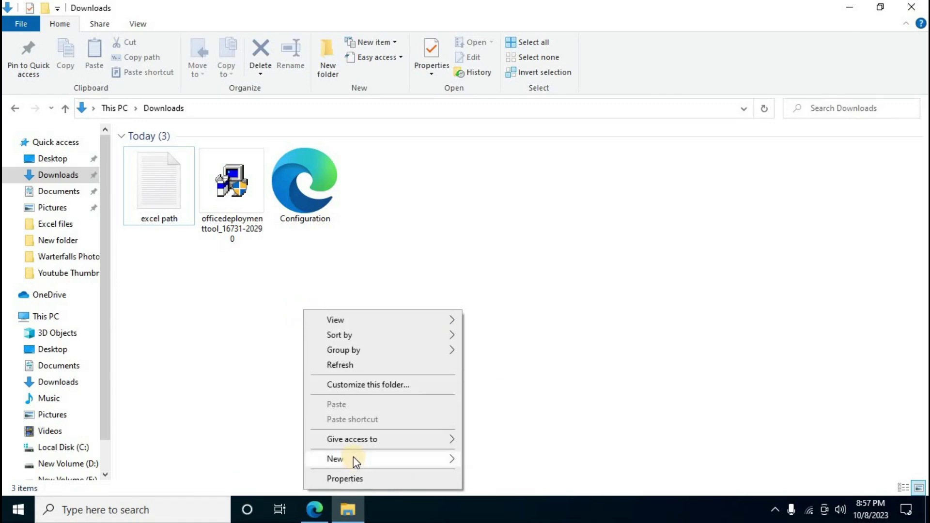
{"action": "mouse_move", "coordinate": [358, 458]}
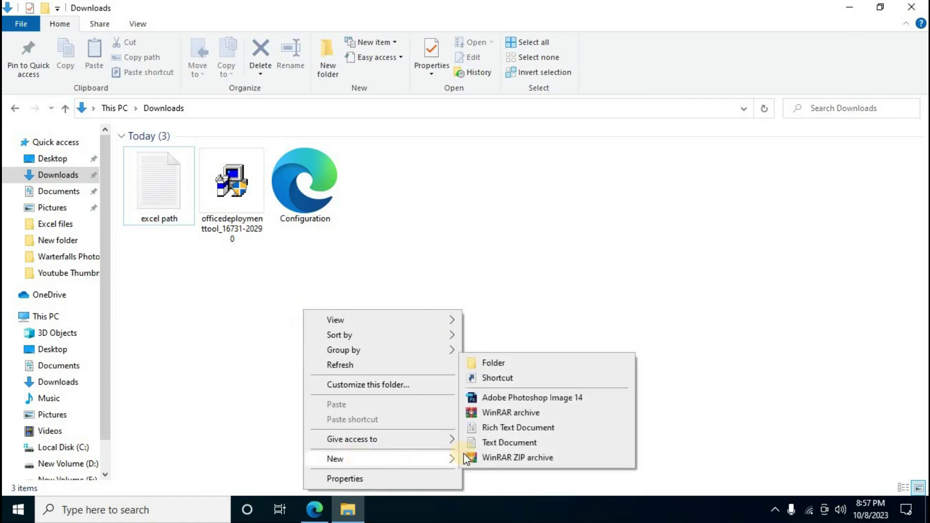
{"action": "left_click", "coordinate": [506, 362]}
{"action": "key", "text": "BackSpace"}
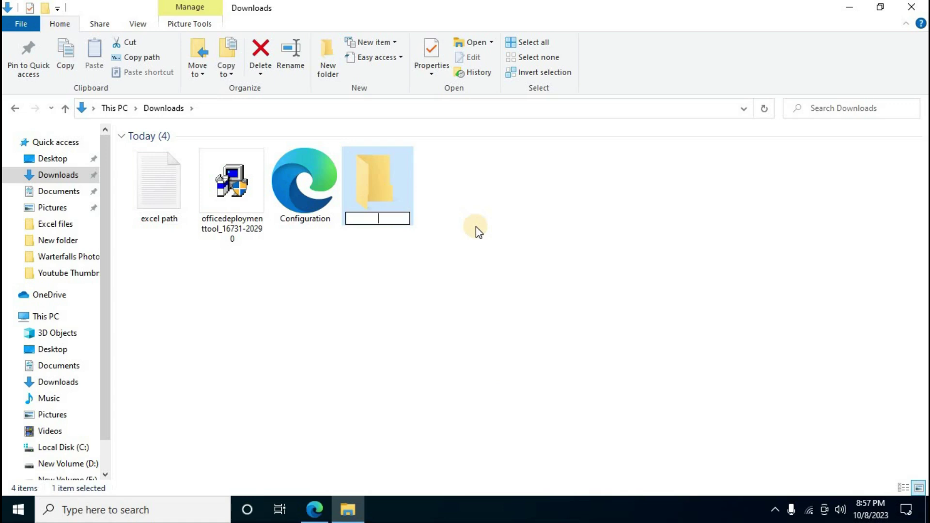
{"action": "type", "text": "off"}
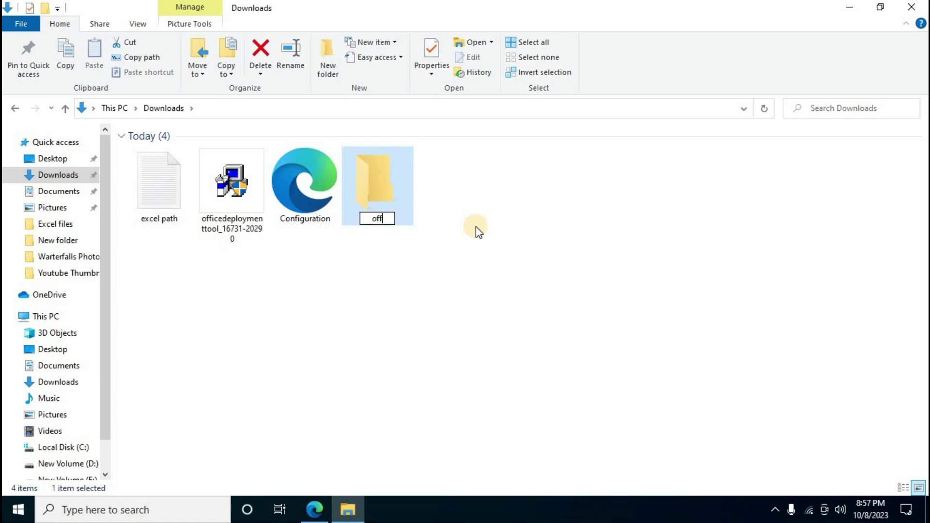
{"action": "type", "text": "ice 2019"}
{"action": "left_click", "coordinate": [476, 226]}
{"action": "left_click", "coordinate": [259, 261]}
{"action": "left_click_drag", "start_coordinate": [259, 260], "coordinate": [308, 193]}
{"action": "right_click", "coordinate": [303, 188]}
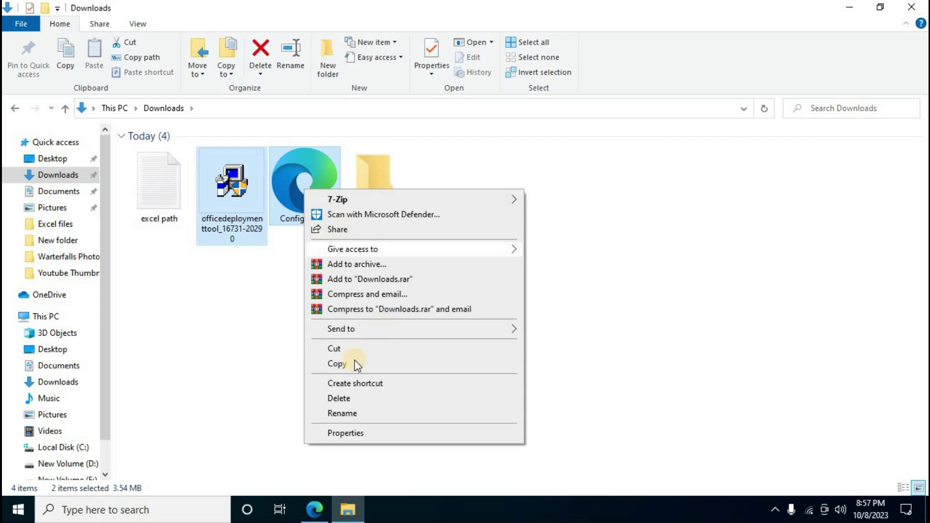
{"action": "left_click", "coordinate": [342, 361]}
{"action": "left_click", "coordinate": [376, 213]}
{"action": "double_click", "coordinate": [375, 211]}
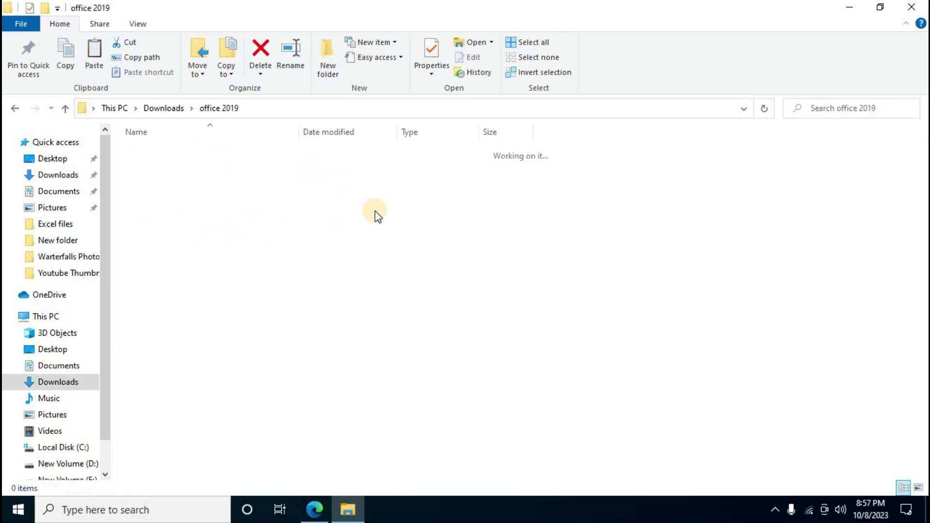
{"action": "right_click", "coordinate": [256, 202]}
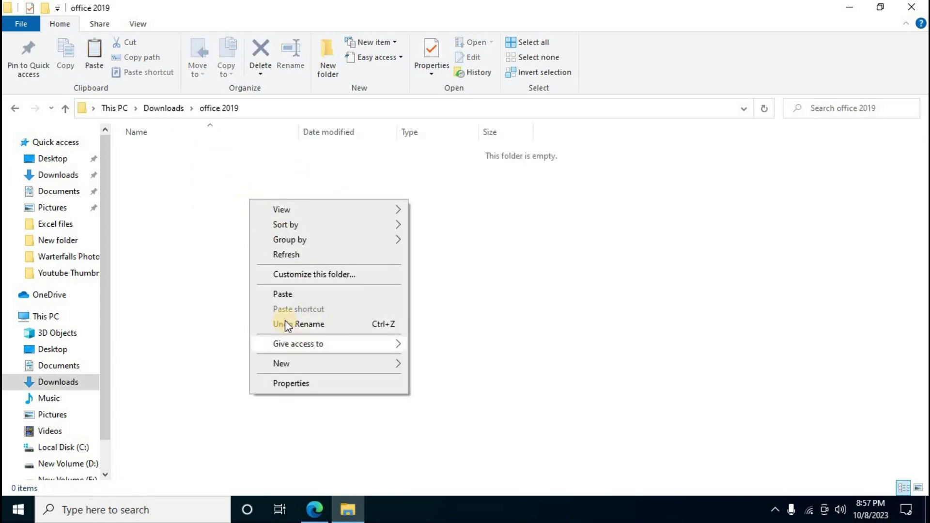
{"action": "left_click", "coordinate": [282, 294]}
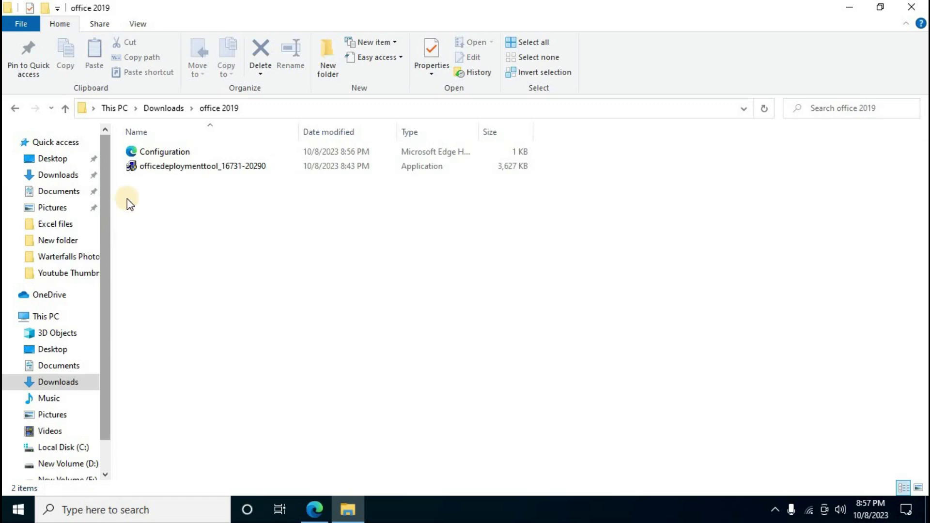
{"action": "right_click", "coordinate": [173, 168]}
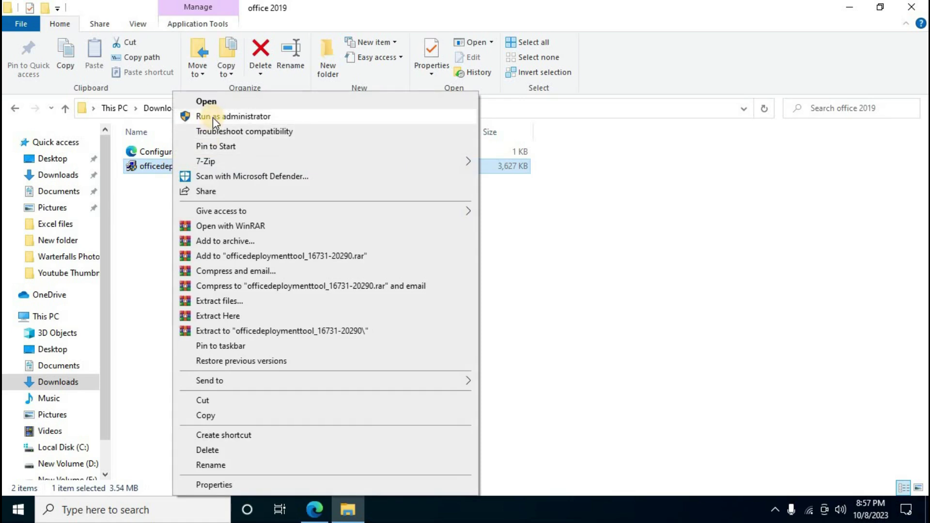
{"action": "left_click", "coordinate": [214, 118]}
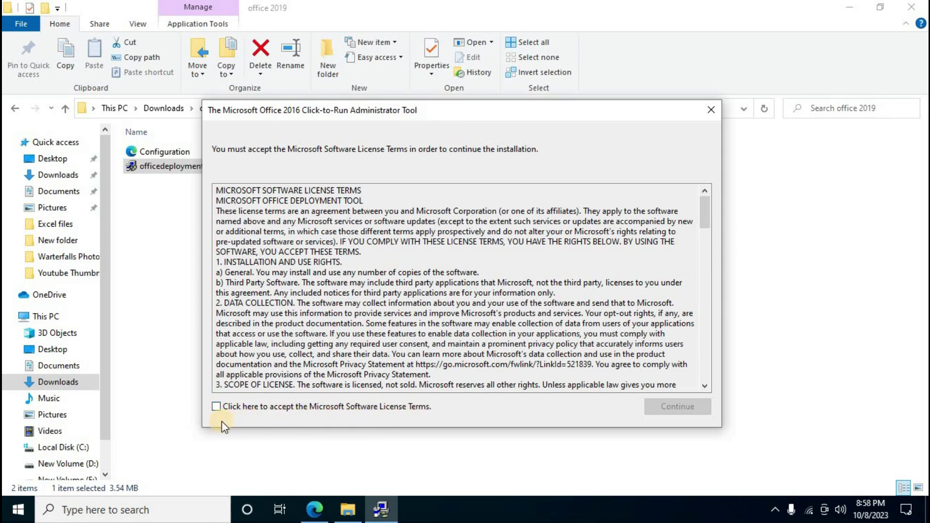
{"action": "left_click", "coordinate": [216, 407]}
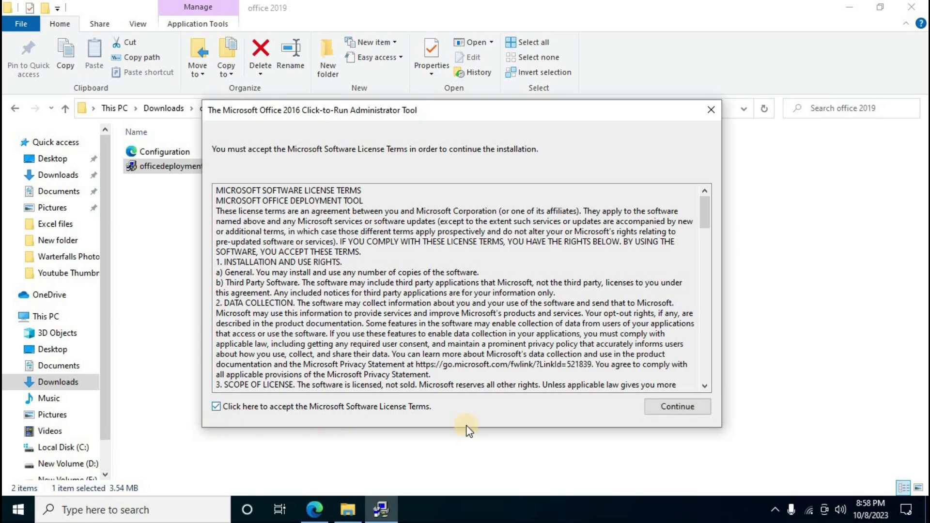
{"action": "left_click", "coordinate": [669, 412]}
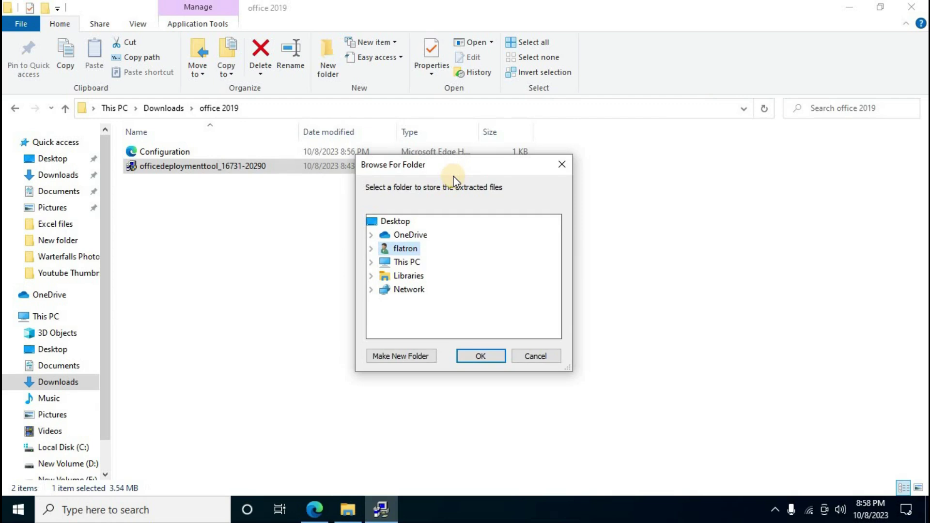
Step: Extract the deployment tool files into the office 2019 folder under Downloads and dismiss the completion message
{"action": "left_click", "coordinate": [388, 221]}
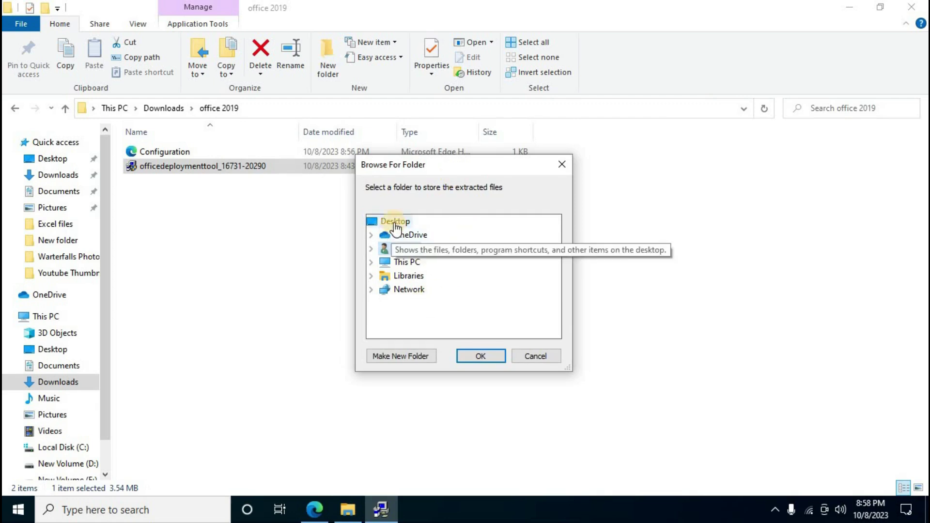
{"action": "left_click", "coordinate": [407, 264]}
{"action": "scroll", "coordinate": [451, 265], "scroll_direction": "down", "scroll_amount": 2}
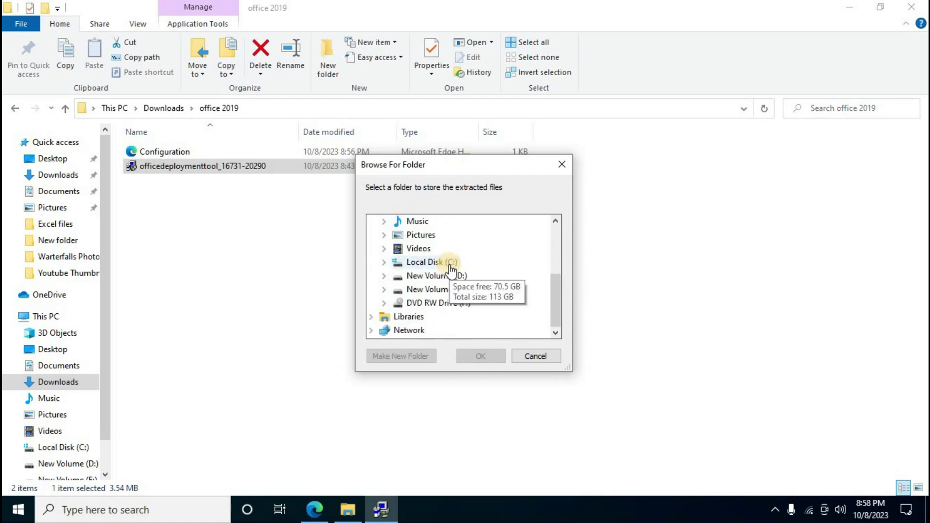
{"action": "scroll", "coordinate": [467, 257], "scroll_direction": "up", "scroll_amount": 1}
{"action": "left_click", "coordinate": [417, 248]}
{"action": "scroll", "coordinate": [422, 262], "scroll_direction": "down", "scroll_amount": 1}
{"action": "left_click", "coordinate": [438, 289]}
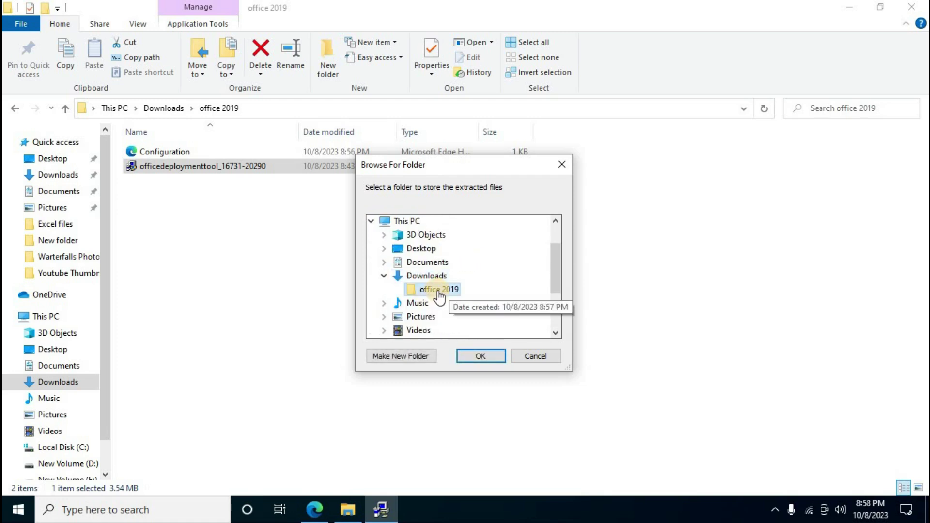
{"action": "left_click", "coordinate": [478, 357]}
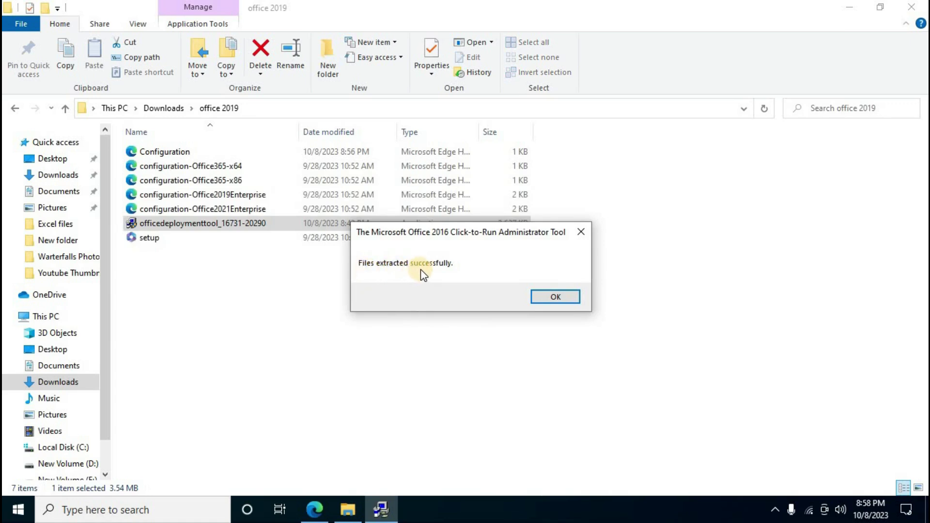
{"action": "left_click", "coordinate": [553, 301]}
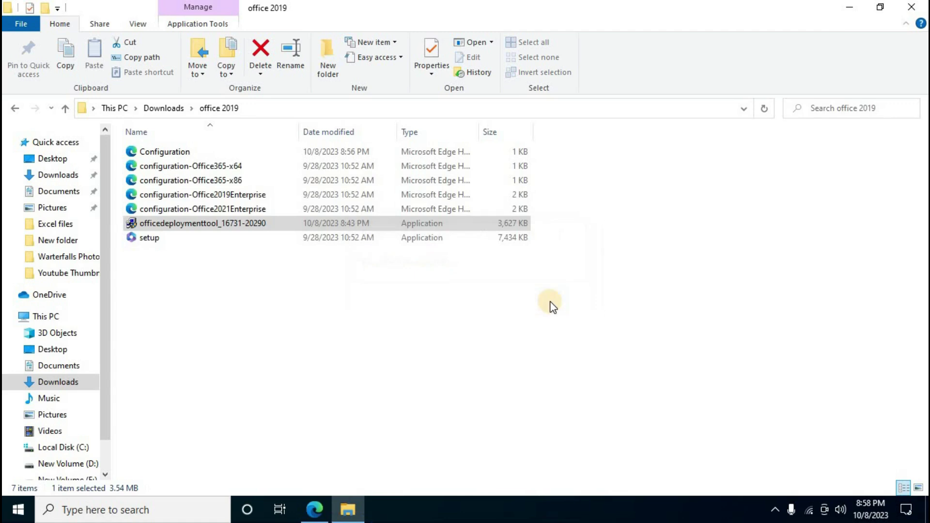
Step: Move the office 2019 folder from Downloads to the root of Local Disk (C:)
{"action": "left_click", "coordinate": [65, 109]}
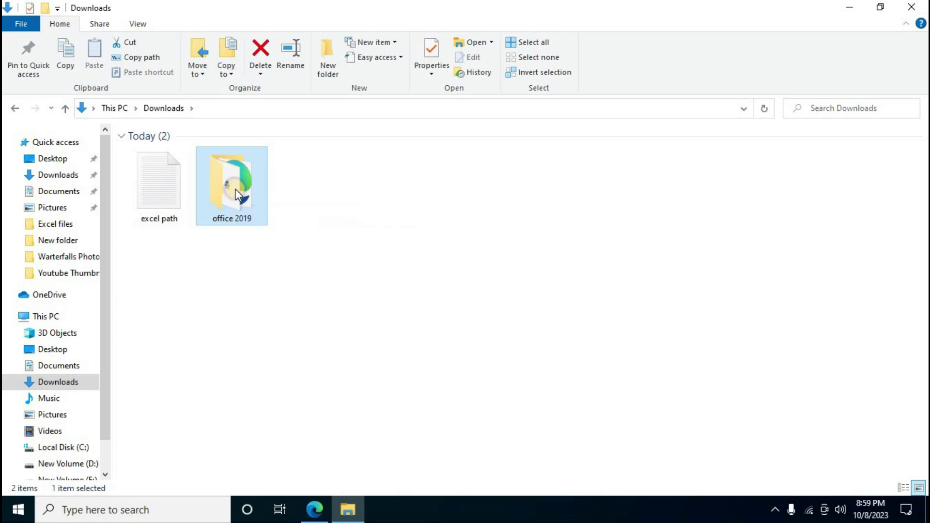
{"action": "right_click", "coordinate": [236, 194]}
{"action": "left_click", "coordinate": [270, 399]}
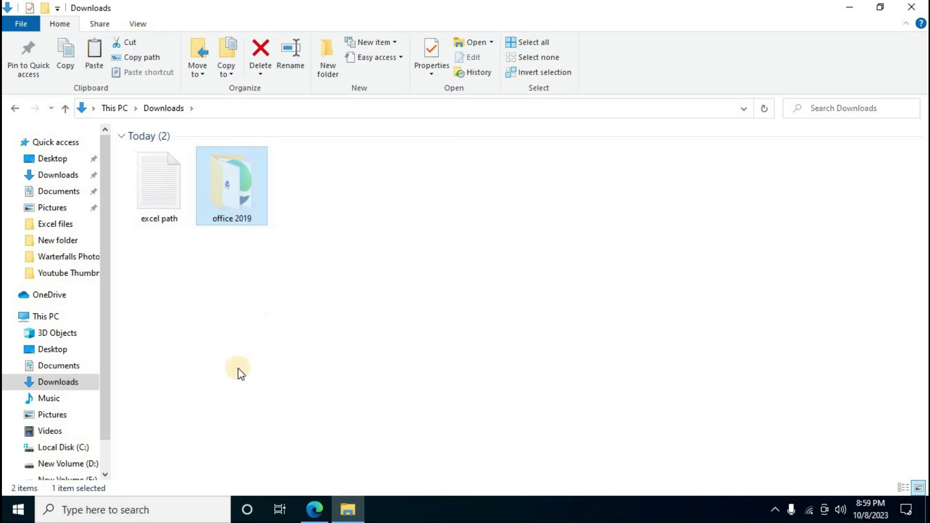
{"action": "left_click", "coordinate": [79, 449]}
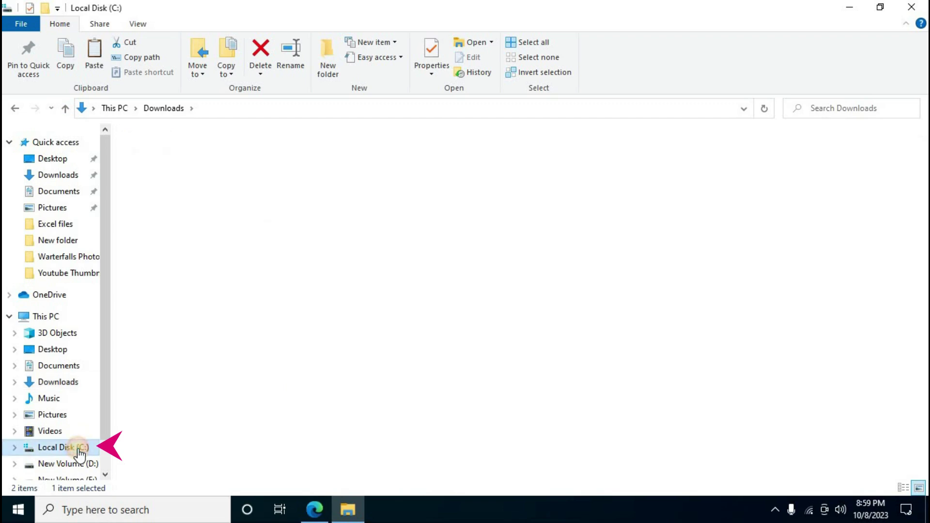
{"action": "right_click", "coordinate": [191, 293]}
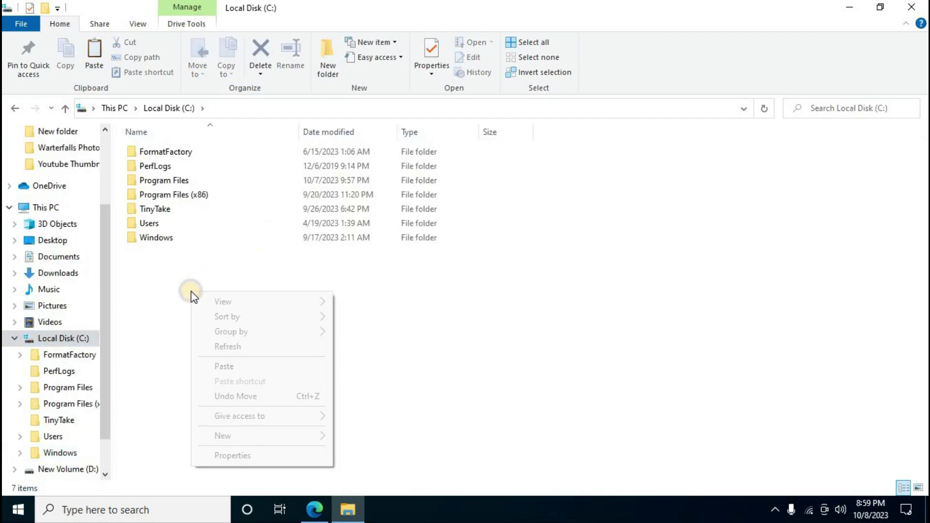
{"action": "left_click", "coordinate": [237, 366]}
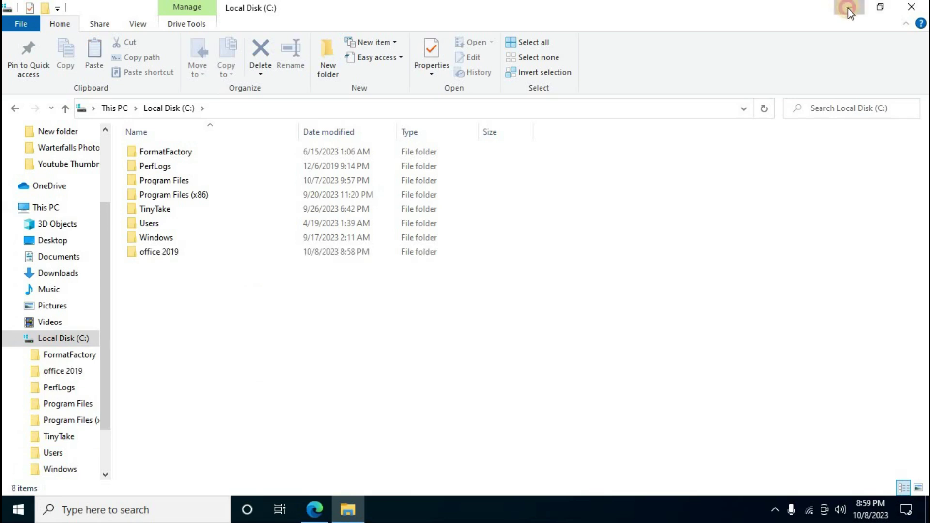
Step: Minimize File Explorer, search Windows for cmd and open Command Prompt
{"action": "left_click", "coordinate": [848, 8]}
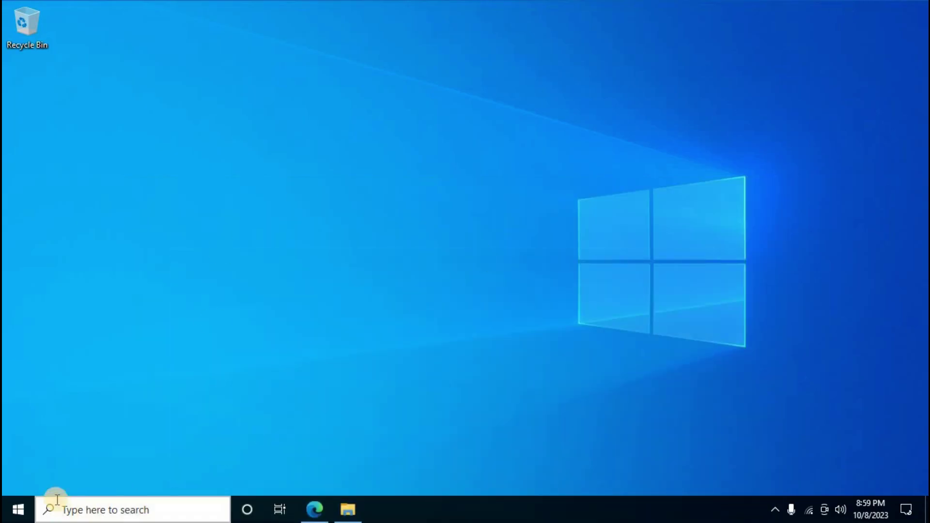
{"action": "left_click", "coordinate": [92, 513]}
{"action": "type", "text": "c"}
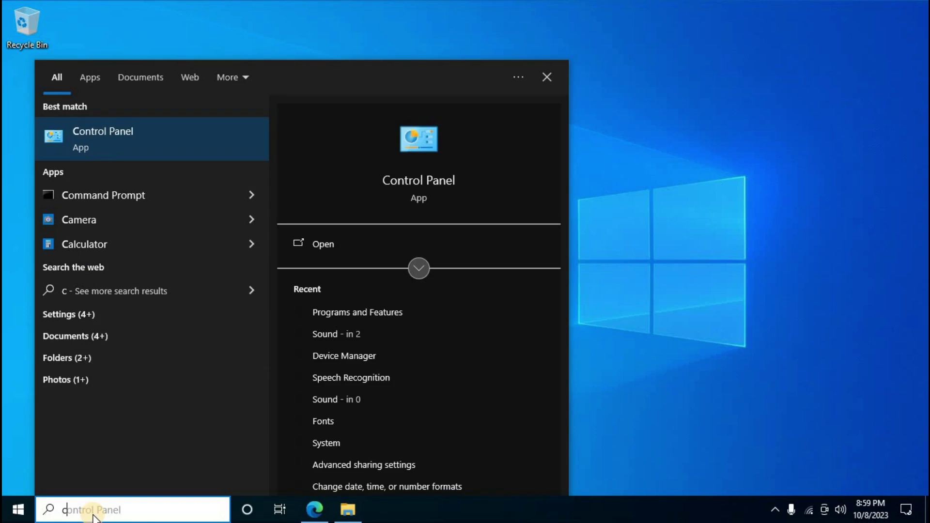
{"action": "type", "text": "m"}
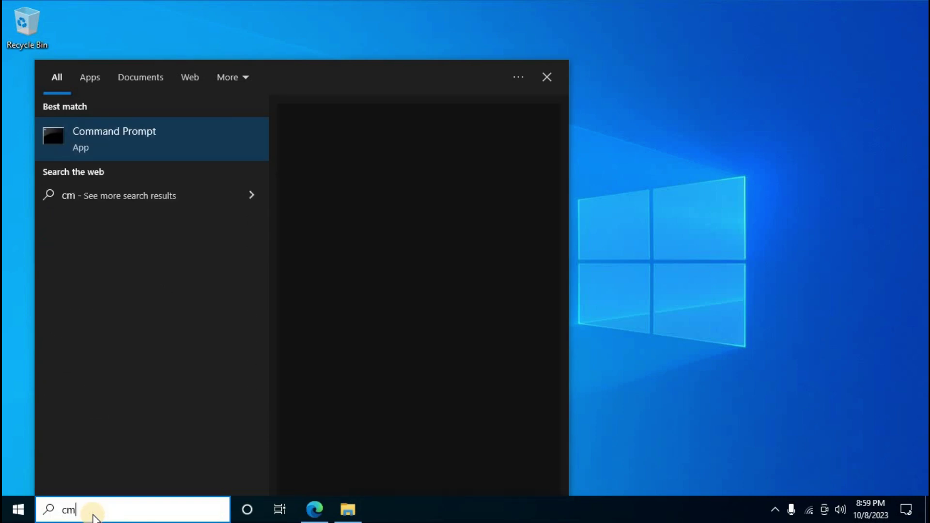
{"action": "type", "text": "d"}
{"action": "left_click", "coordinate": [147, 141]}
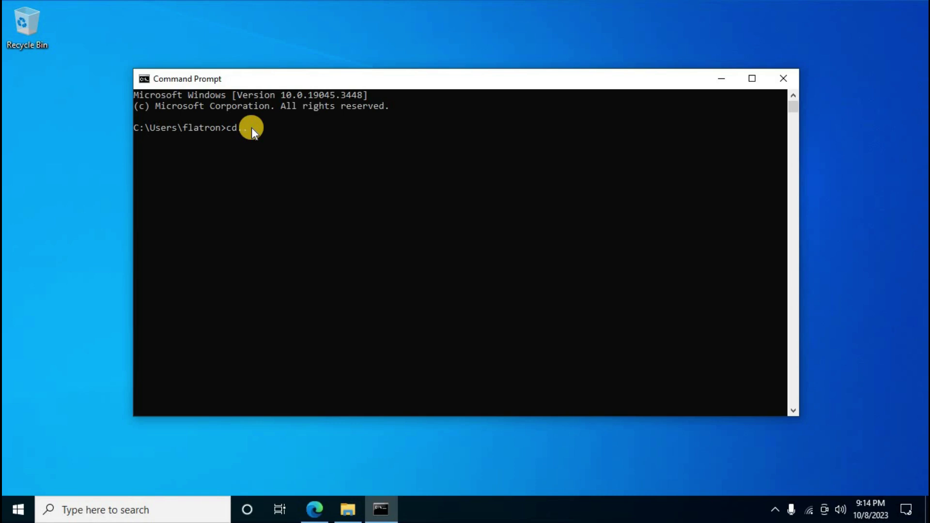
Step: Go up to the C:\ root with cd.. and list its contents with dir
{"action": "key", "text": "Return"}
{"action": "type", "text": "cd.."}
{"action": "key", "text": "Return"}
{"action": "type", "text": "dir"}
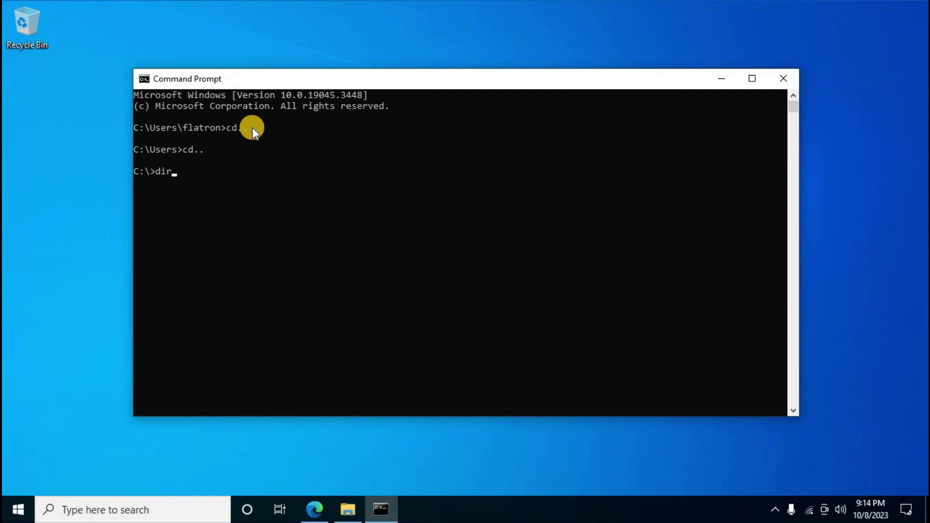
{"action": "key", "text": "Return"}
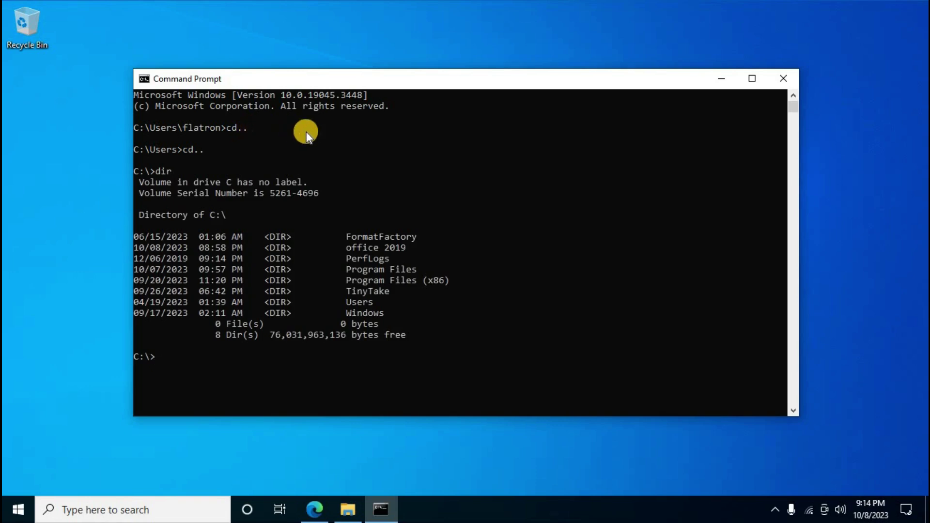
Step: Copy the folder name office 2019 from the directory listing and change into it with cd office 2019
{"action": "left_click", "coordinate": [366, 248]}
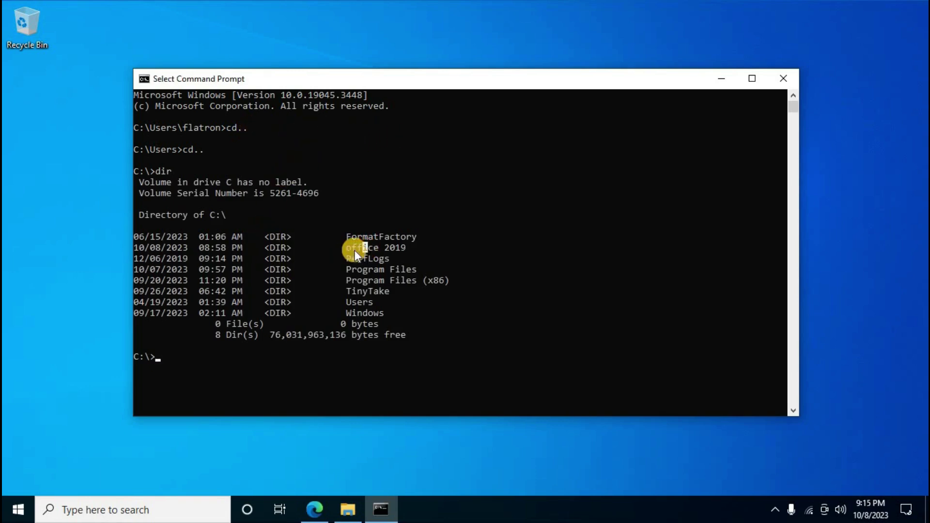
{"action": "right_click", "coordinate": [395, 248]}
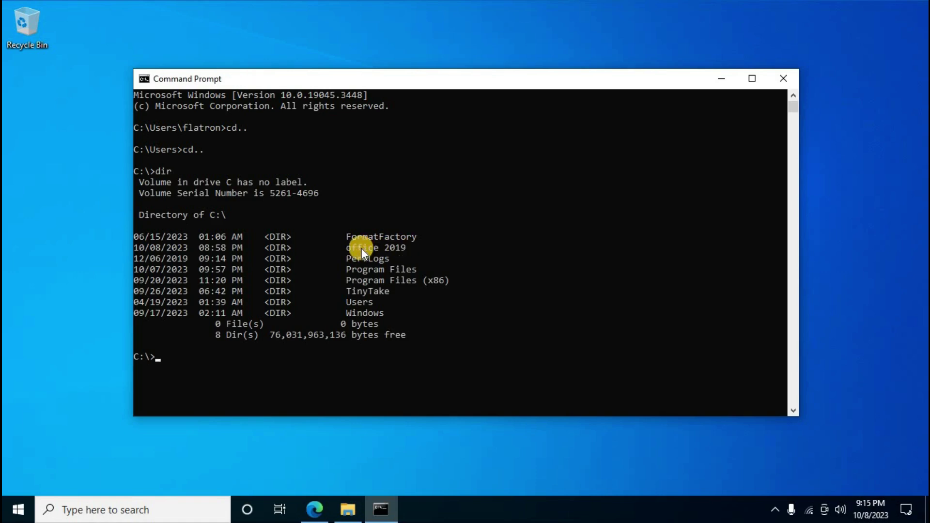
{"action": "left_click_drag", "start_coordinate": [345, 246], "coordinate": [400, 251]}
{"action": "right_click", "coordinate": [400, 252]}
{"action": "key", "text": "ctrl+v"}
{"action": "key", "text": "Home"}
{"action": "type", "text": "cd"}
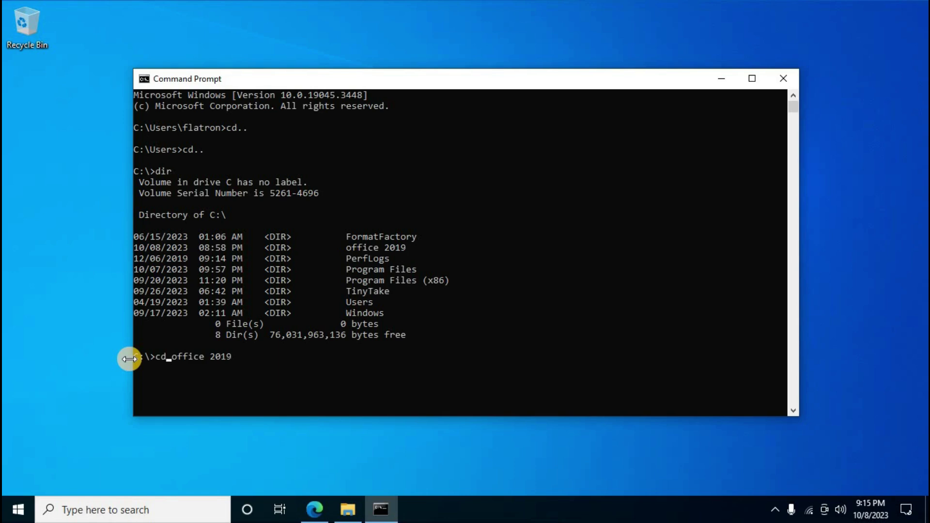
{"action": "key", "text": "Return"}
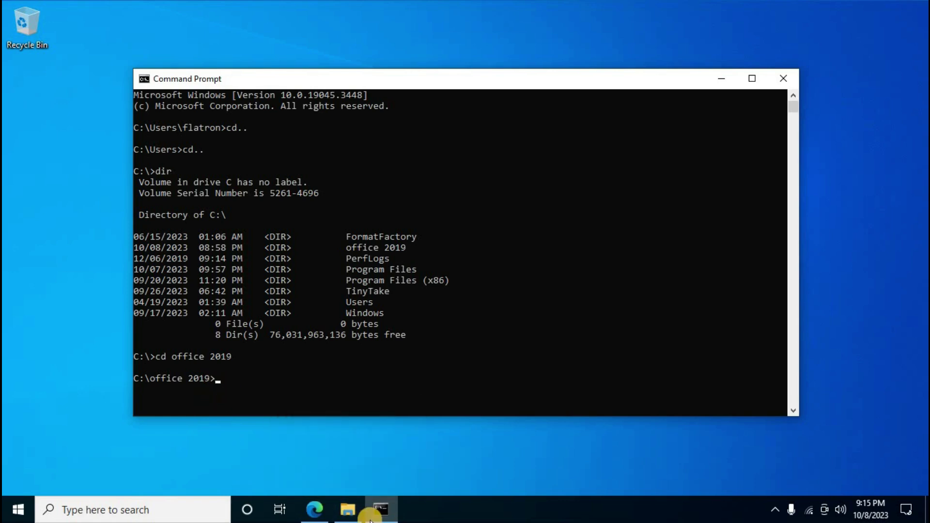
Step: Run setup.exe /configure configuration.xml to install Office, and close Command Prompt and the finished installer
{"action": "key", "text": "ctrl+v"}
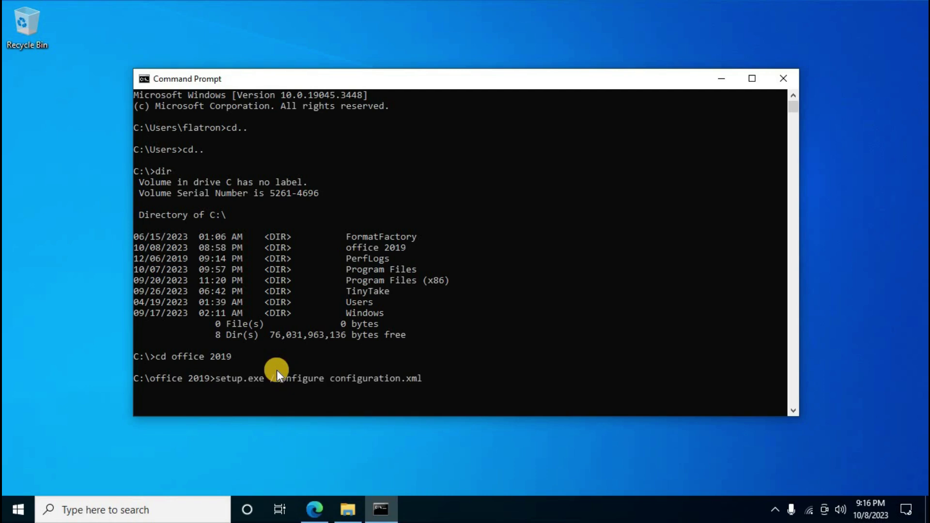
{"action": "key", "text": "Return"}
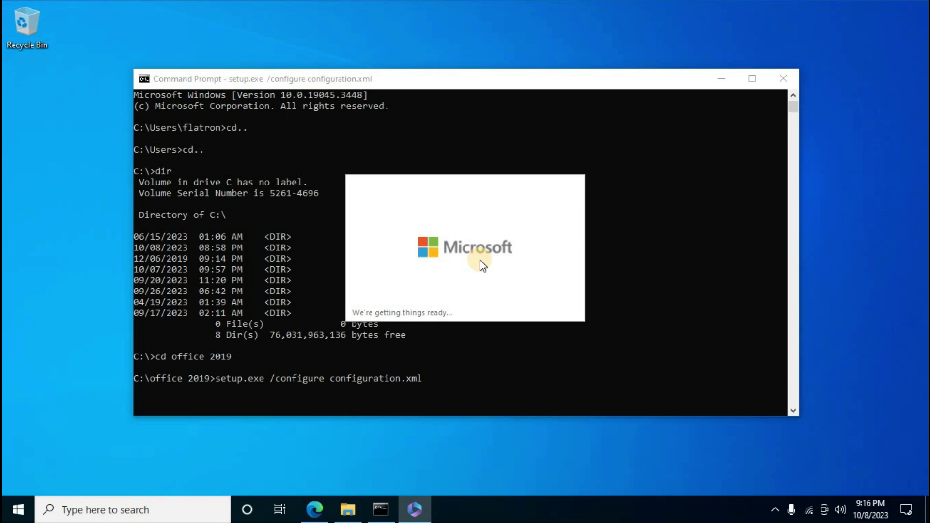
{"action": "left_click", "coordinate": [783, 78]}
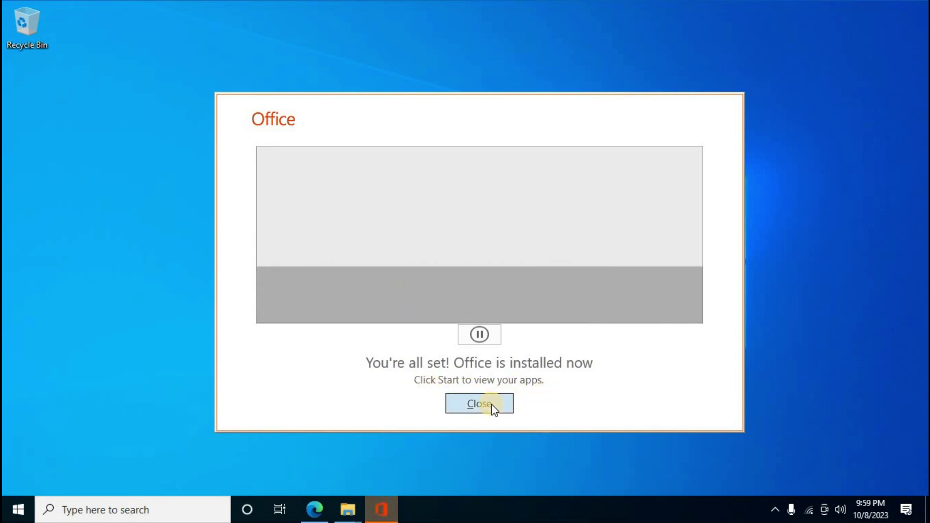
{"action": "left_click", "coordinate": [493, 407]}
Step: Launch Excel from the Office app group and accept the Microsoft Office License Agreement
{"action": "left_click", "coordinate": [18, 510]}
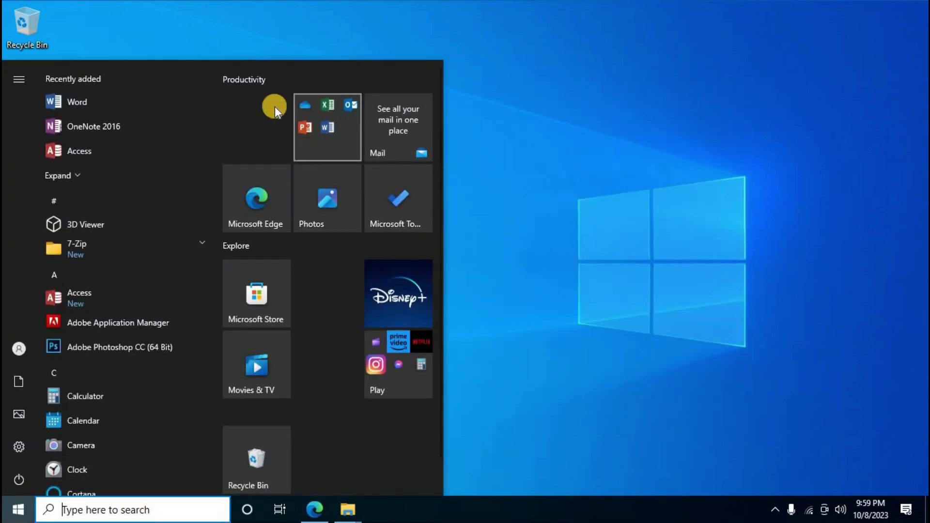
{"action": "left_click", "coordinate": [312, 118]}
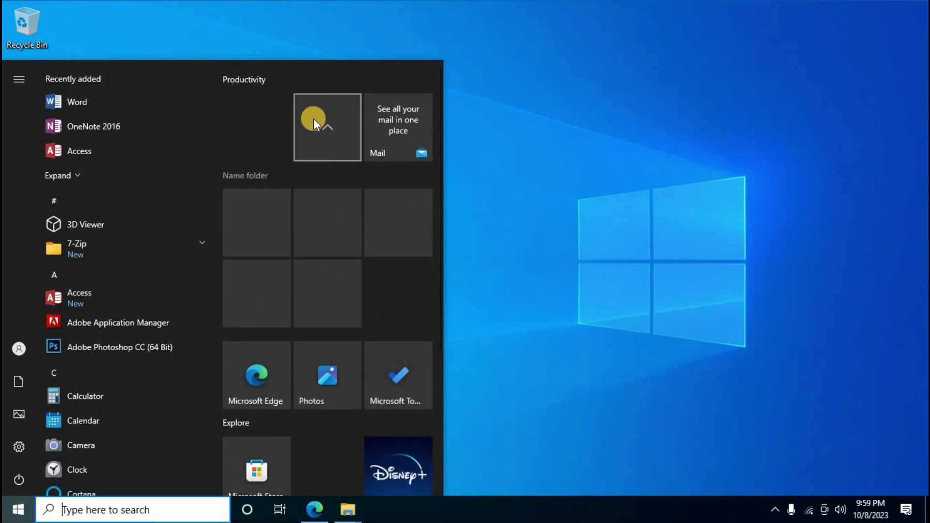
{"action": "left_click", "coordinate": [394, 220]}
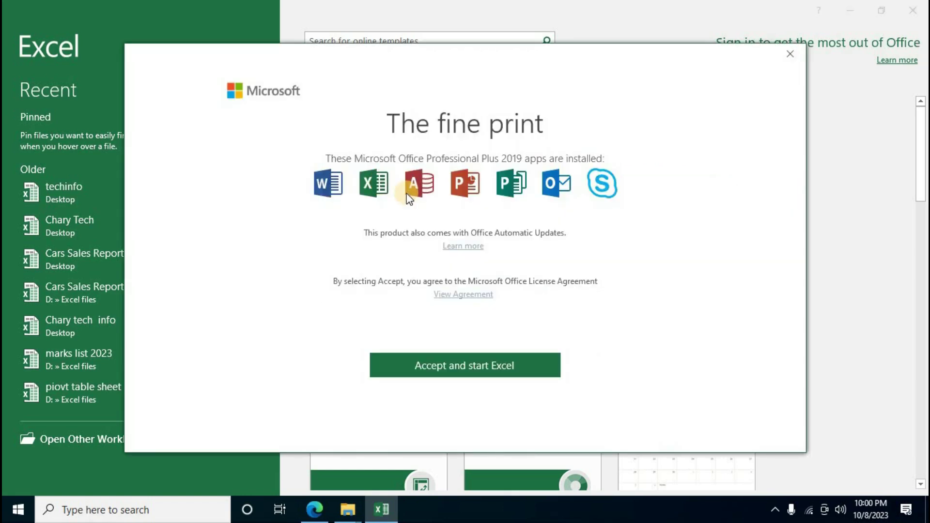
{"action": "left_click", "coordinate": [495, 378]}
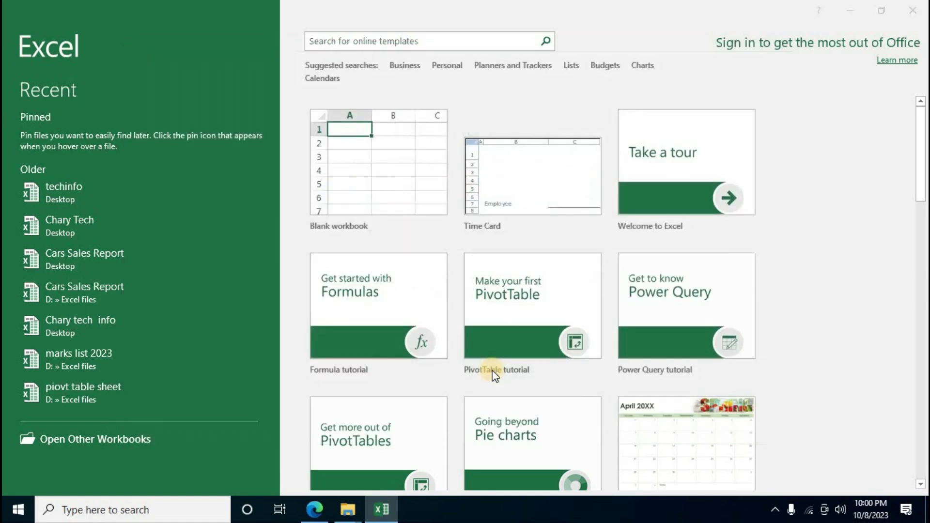
Step: Open a blank workbook to check that Excel works, and close Excel
{"action": "left_click", "coordinate": [718, 409]}
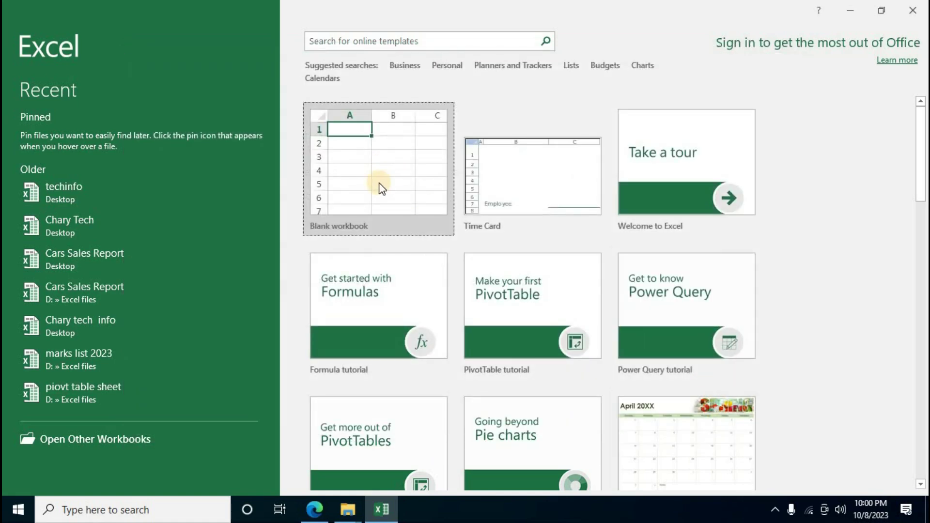
{"action": "left_click", "coordinate": [378, 182]}
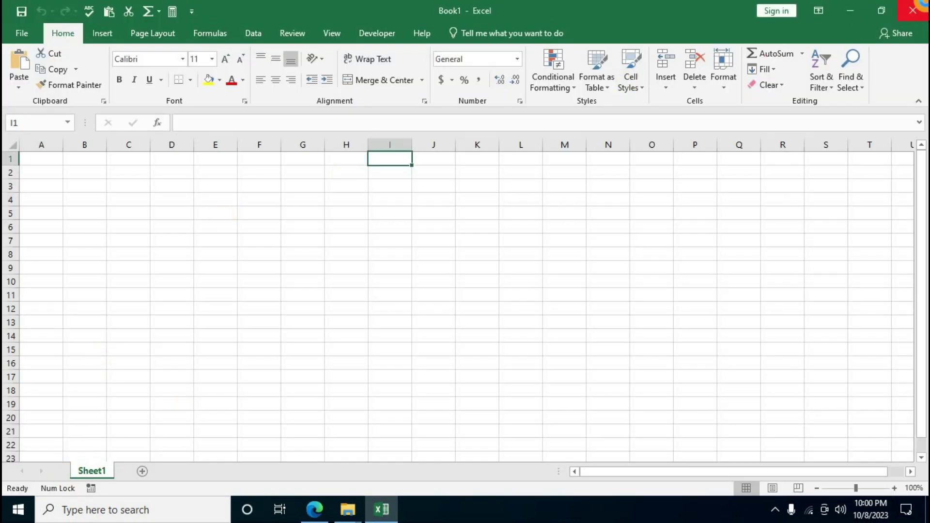
{"action": "left_click", "coordinate": [922, 5]}
Step: Launch Word from the Office app group, open a blank document to check it, and close Word
{"action": "left_click", "coordinate": [17, 511]}
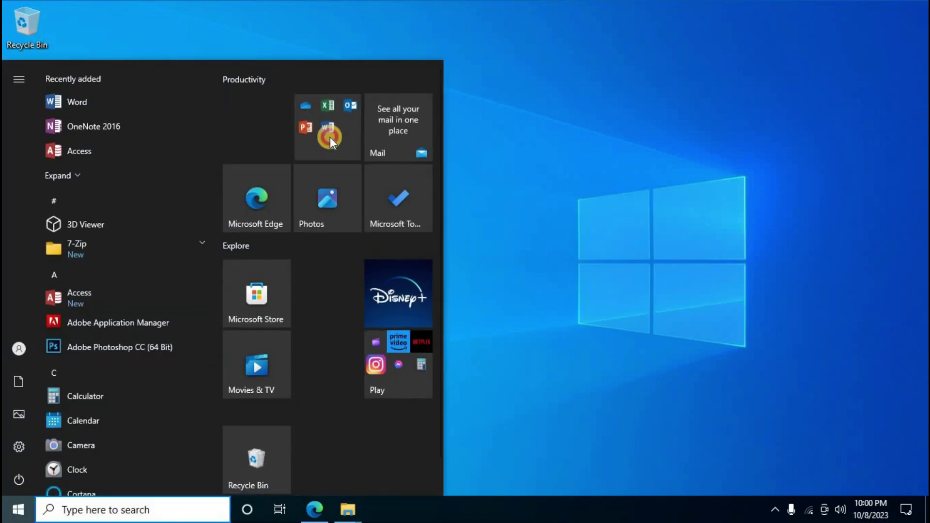
{"action": "left_click", "coordinate": [330, 138]}
{"action": "left_click", "coordinate": [263, 295]}
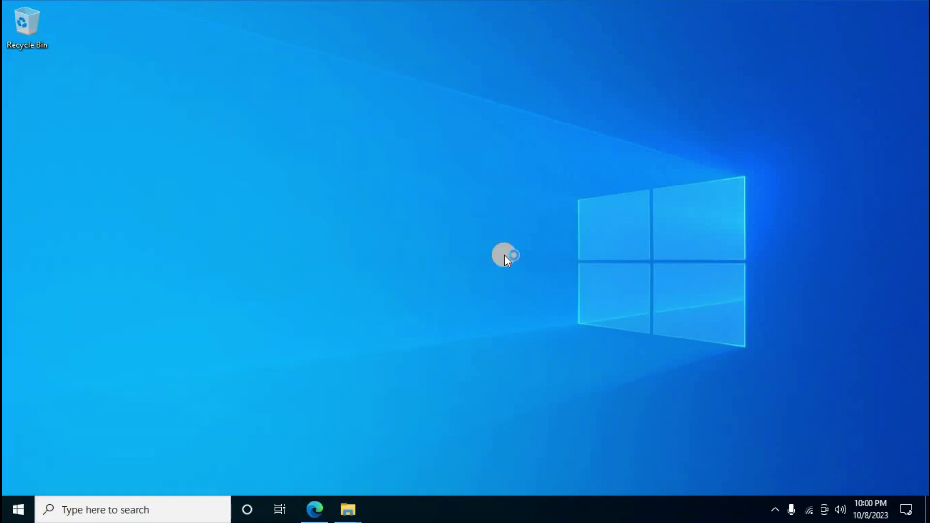
{"action": "left_click", "coordinate": [390, 193]}
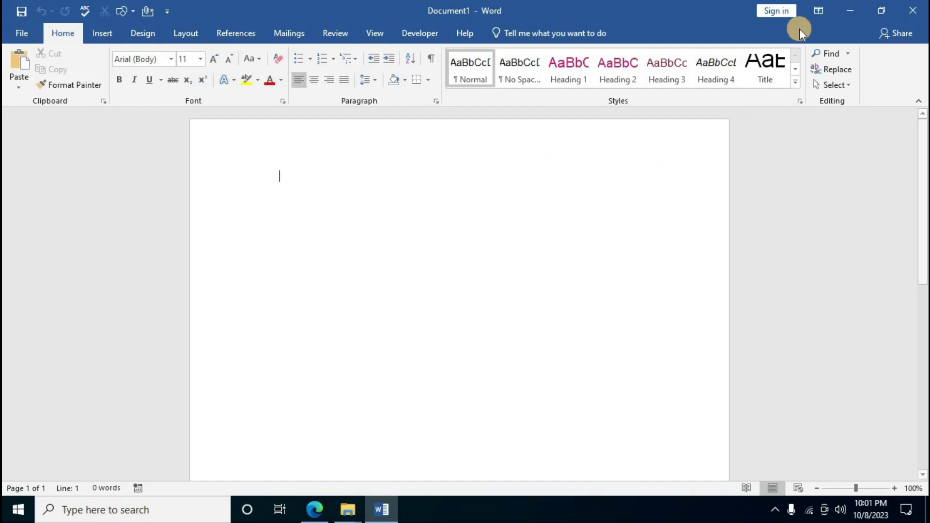
{"action": "left_click", "coordinate": [920, 7]}
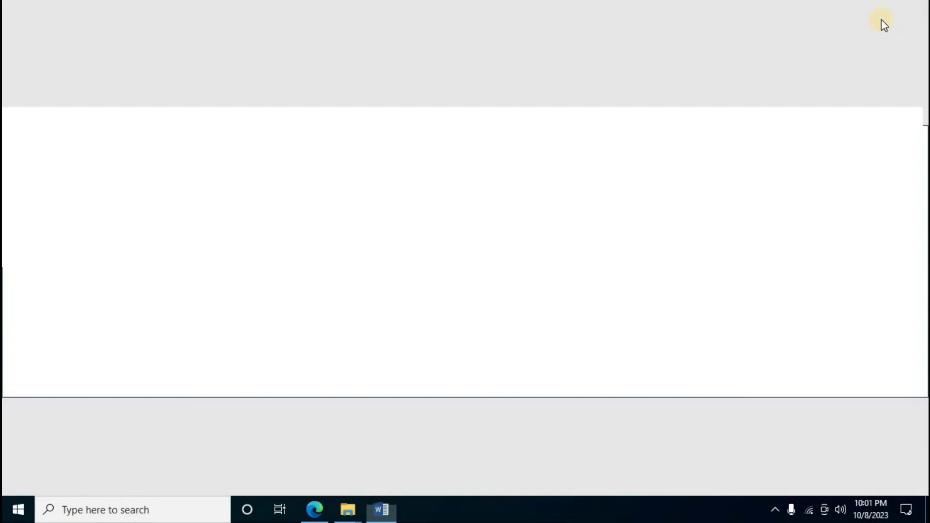